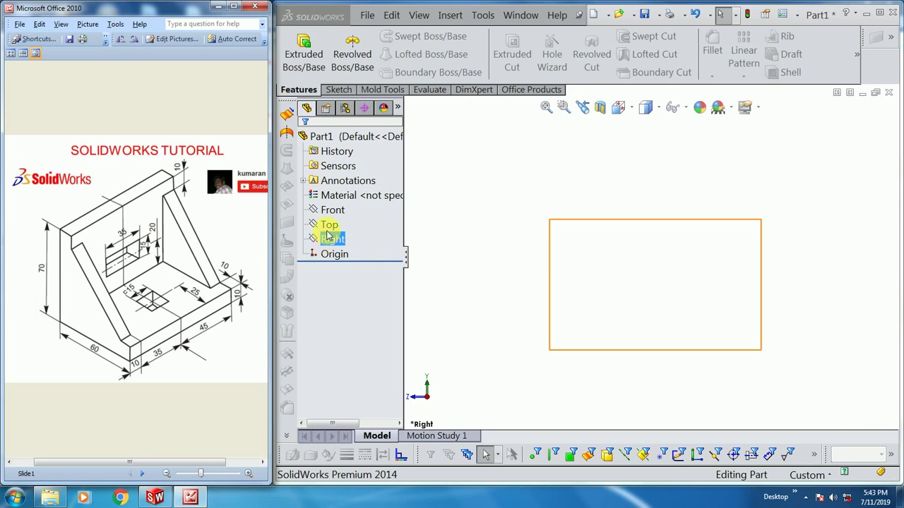
Start a sketch on the Right plane and draw a corner rectangle from the origin, about 93 by 95 mm.
click(328, 240)
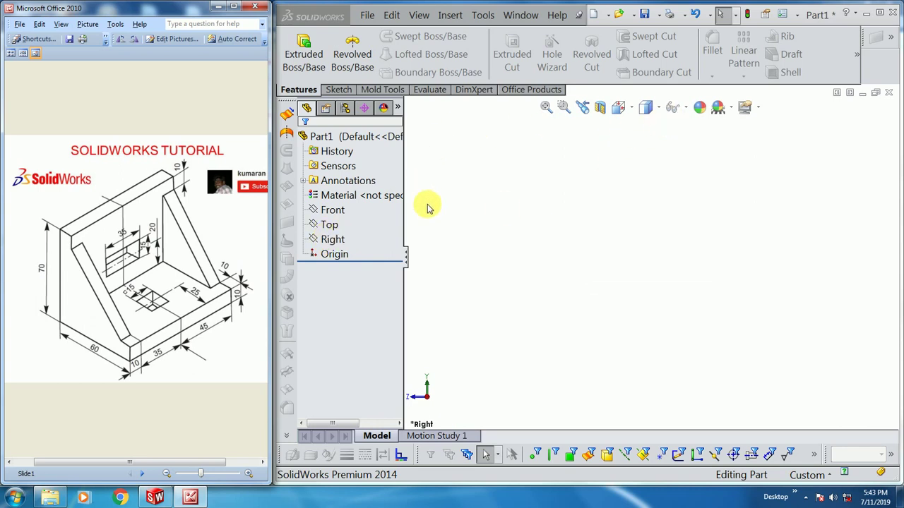
click(331, 240)
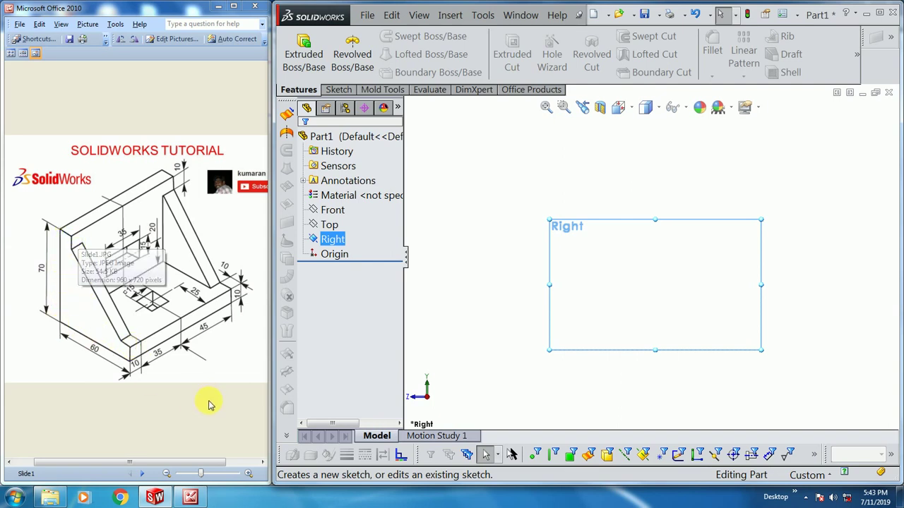
click(331, 241)
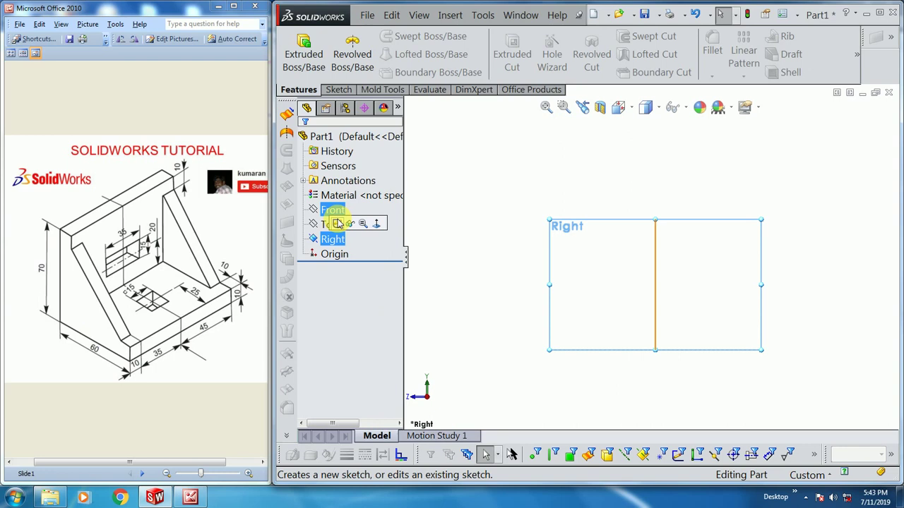
click(337, 223)
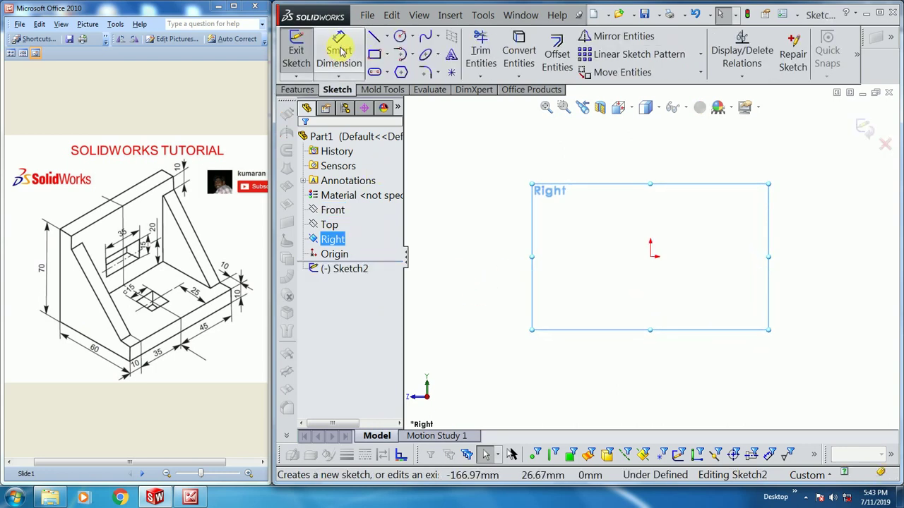
click(373, 56)
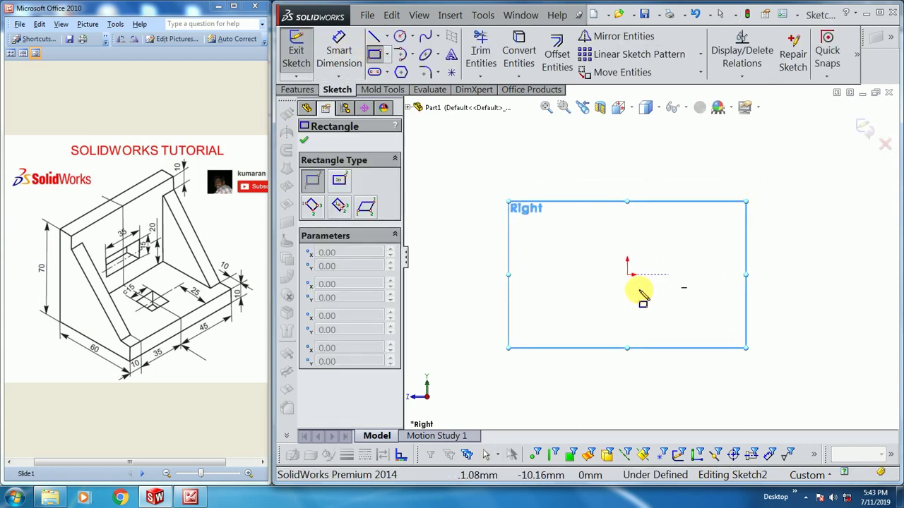
click(627, 276)
click(763, 136)
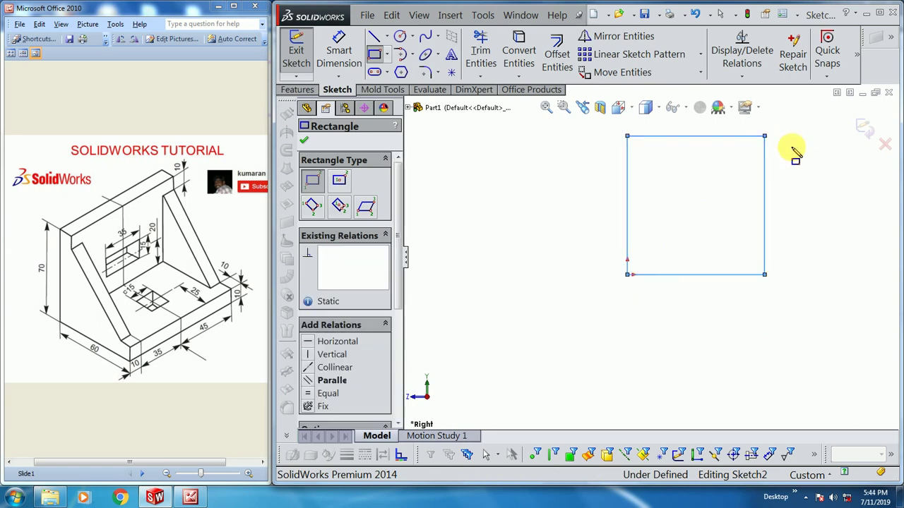
Draw a smaller rectangle inward from the first one's far upper corner and trim the overlapping outer edges to leave an L-shaped profile.
click(763, 137)
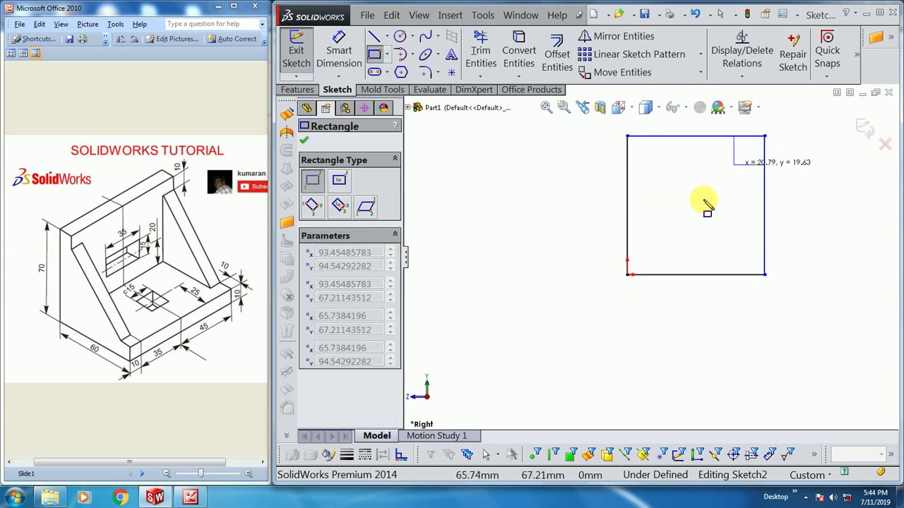
click(649, 254)
click(478, 41)
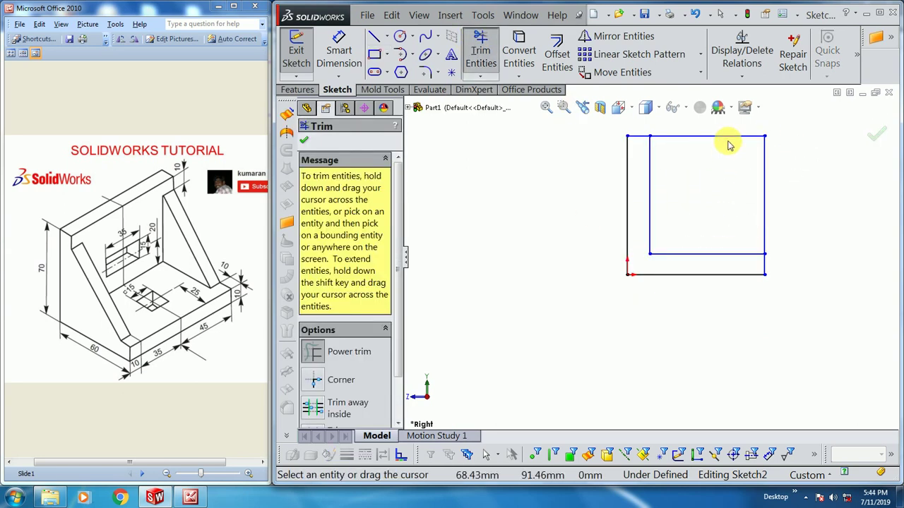
mouse_move(713, 148)
mouse_down()
mouse_move(712, 158)
mouse_move(774, 214)
mouse_up()
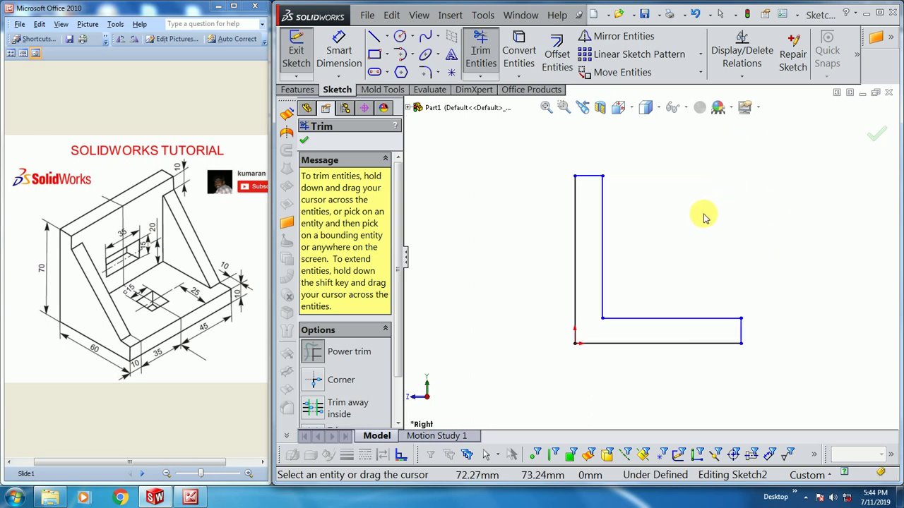
Dimension the L-profile's overall height as 70 mm and its base length as 60 mm.
click(338, 47)
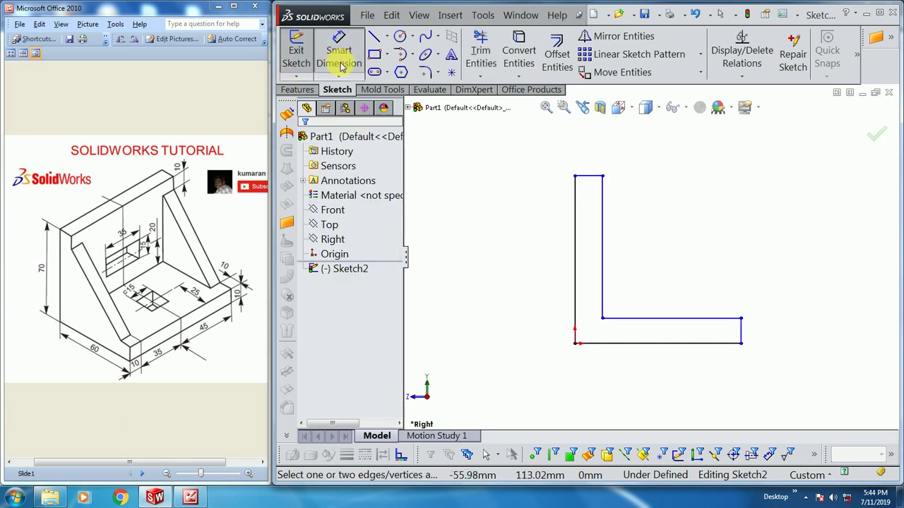
click(577, 256)
click(545, 253)
text(7)
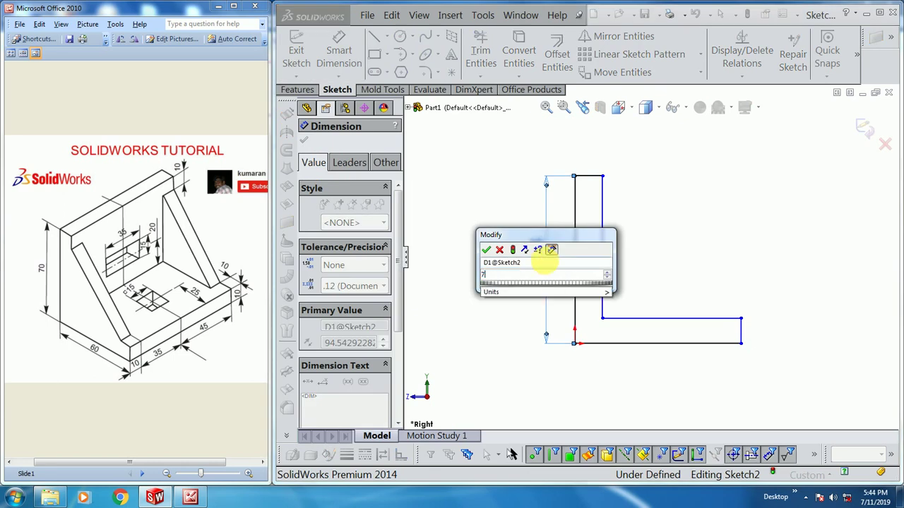
text(0)
key(Return)
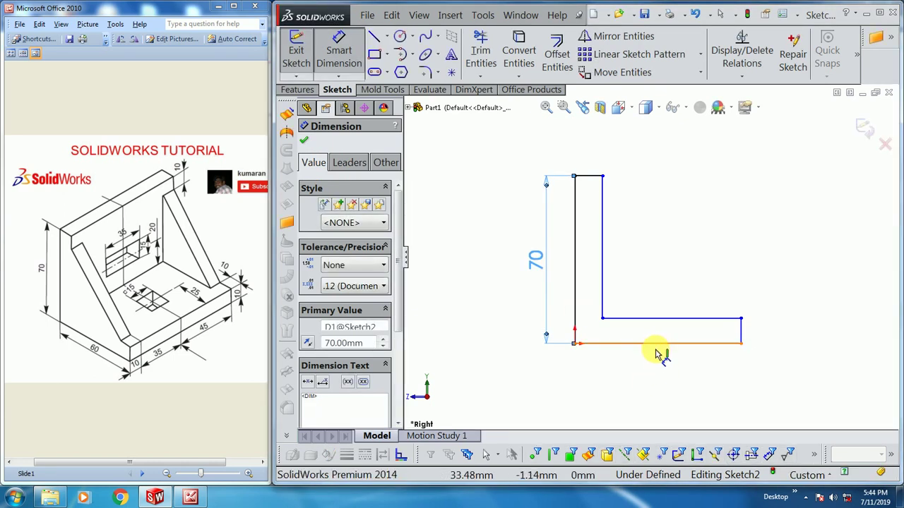
click(656, 344)
click(656, 376)
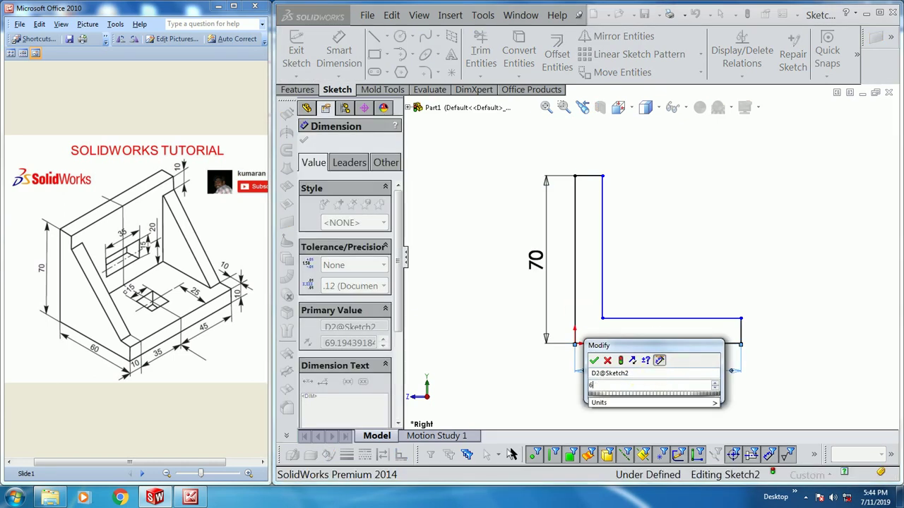
key(Escape)
click(570, 391)
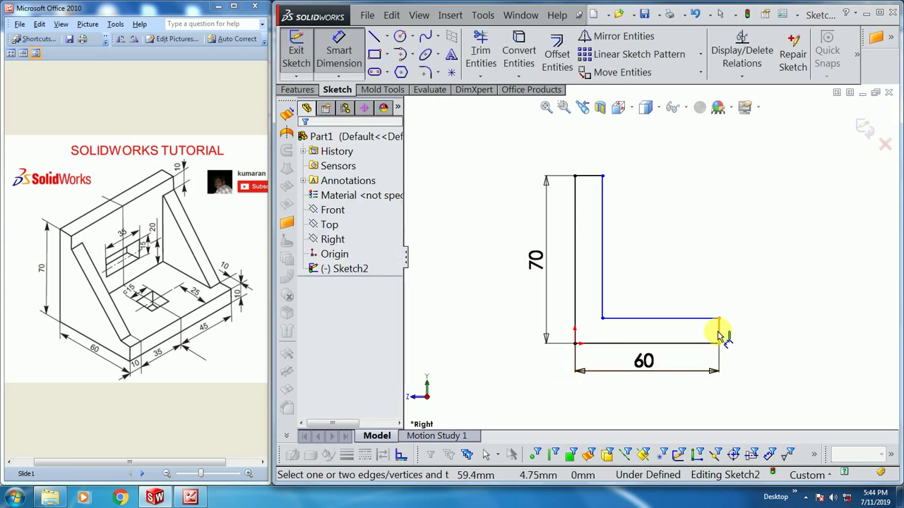
Dimension the short end edge of the L-profile's horizontal leg as 10 mm.
click(718, 331)
click(763, 339)
text(10)
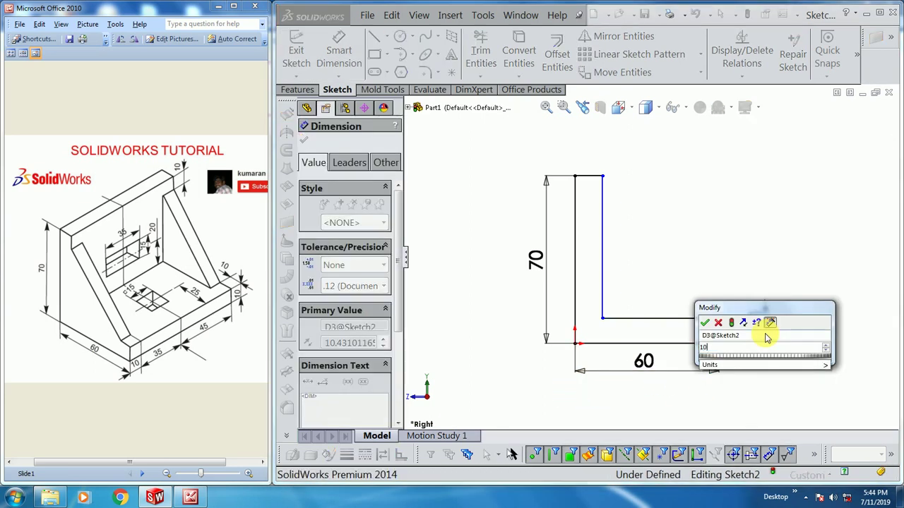
key(Return)
key(Escape)
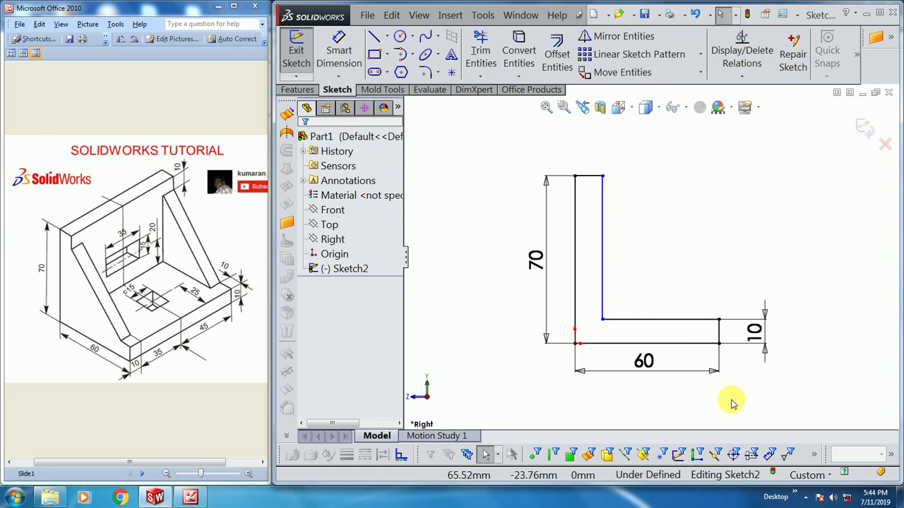
Apply an Equal relation between the horizontal leg's end edge and the upright leg's top edge.
click(719, 333)
ctrl+click(588, 177)
click(361, 377)
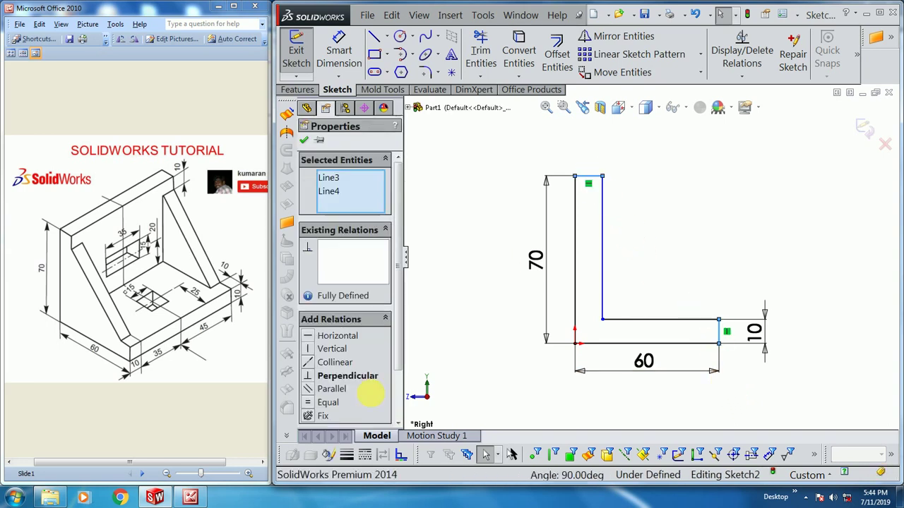
click(308, 404)
click(448, 209)
Extrude the L-profile as a boss with a Mid Plane end condition and a depth of 90 mm.
mouse_move(448, 210)
middle_down()
mouse_move(520, 301)
mouse_move(499, 339)
mouse_move(509, 370)
middle_up()
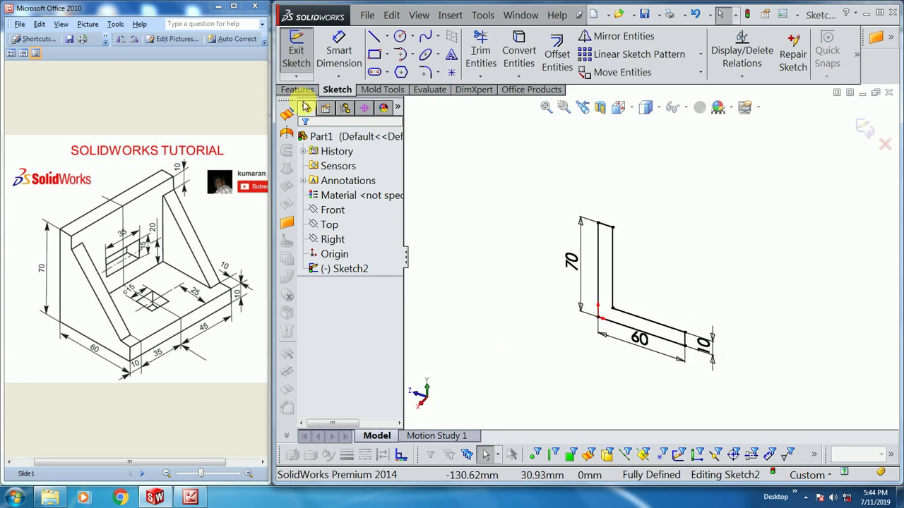
click(299, 90)
click(312, 54)
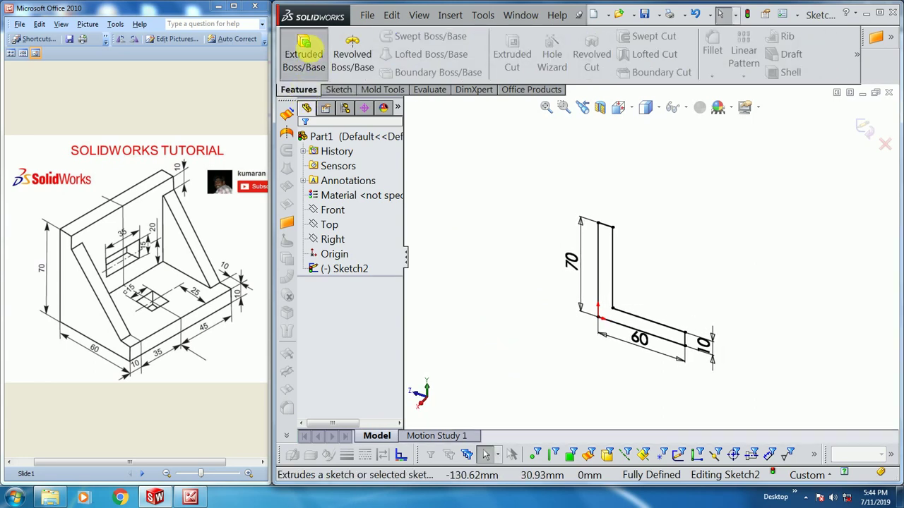
click(365, 221)
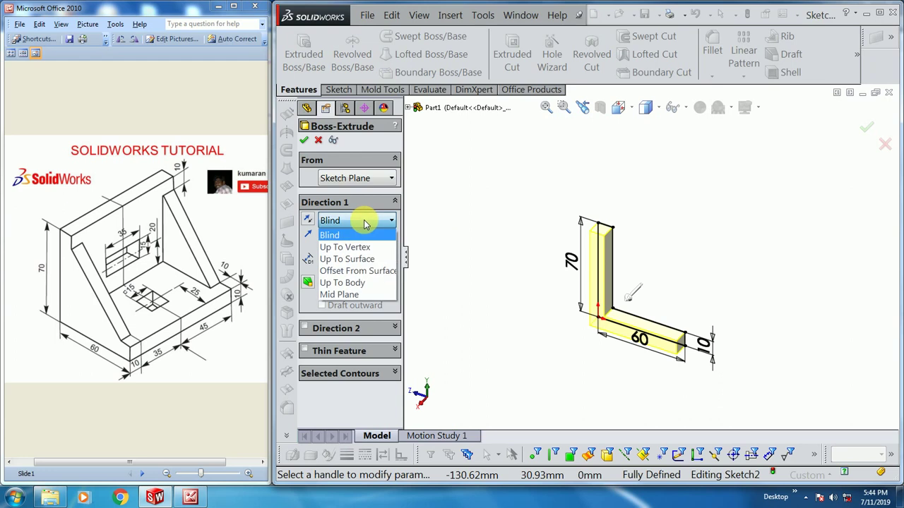
click(346, 294)
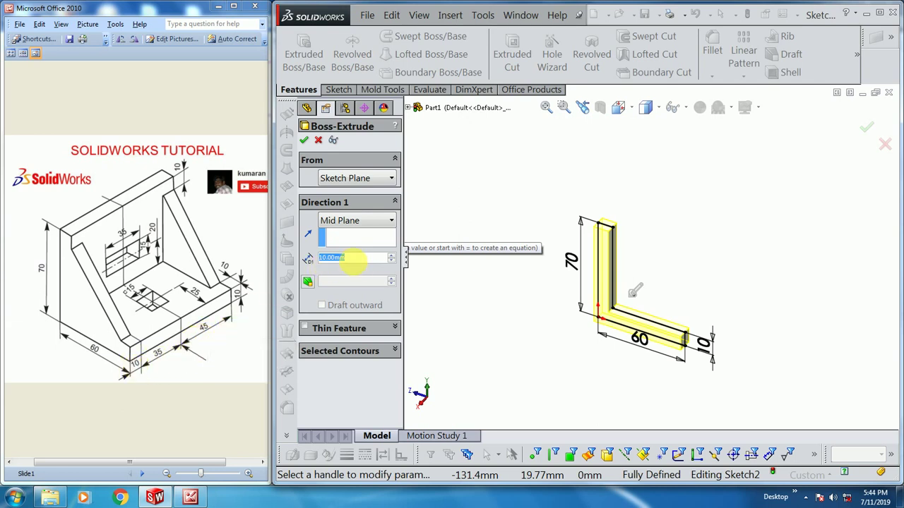
text(90)
key(Return)
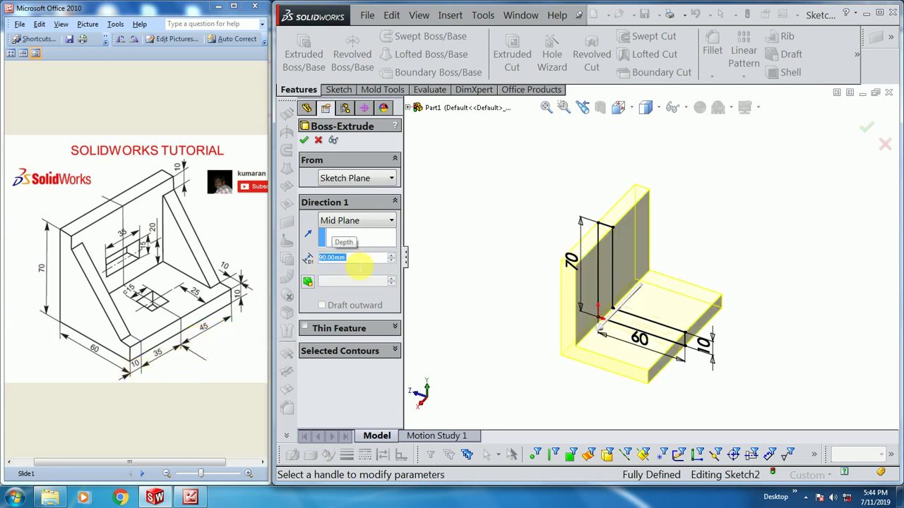
click(305, 141)
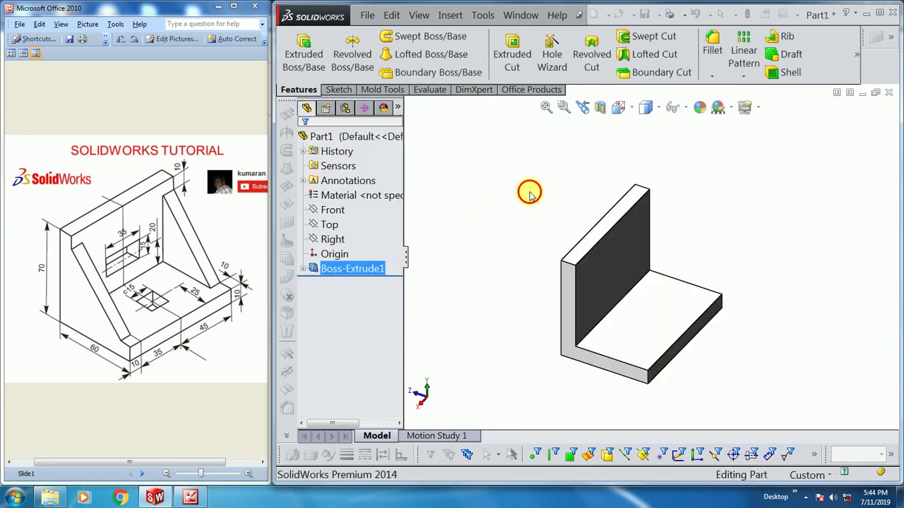
On the L-shaped end face, sketch a diagonal line between the inner edges, about 11 mm below the upright's top and 11 mm from the base's end.
mouse_move(601, 349)
middle_down()
mouse_move(598, 312)
mouse_move(597, 343)
middle_up()
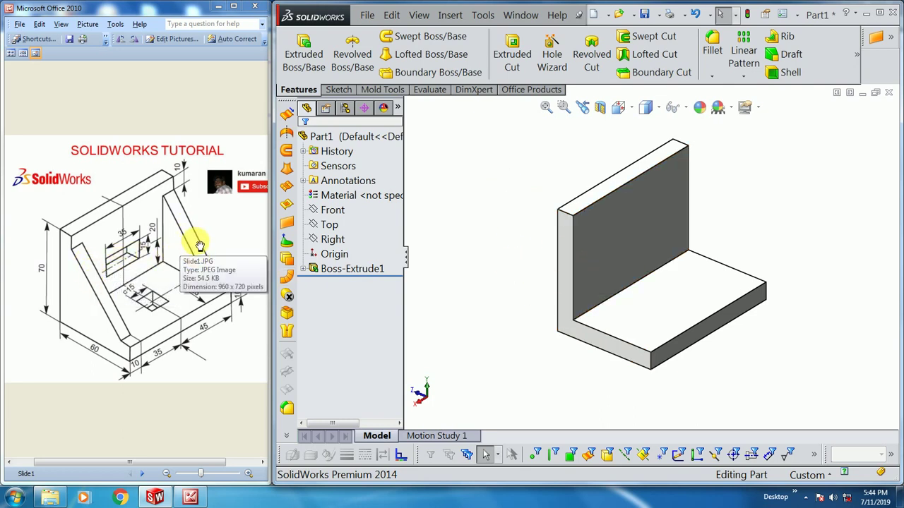
click(571, 314)
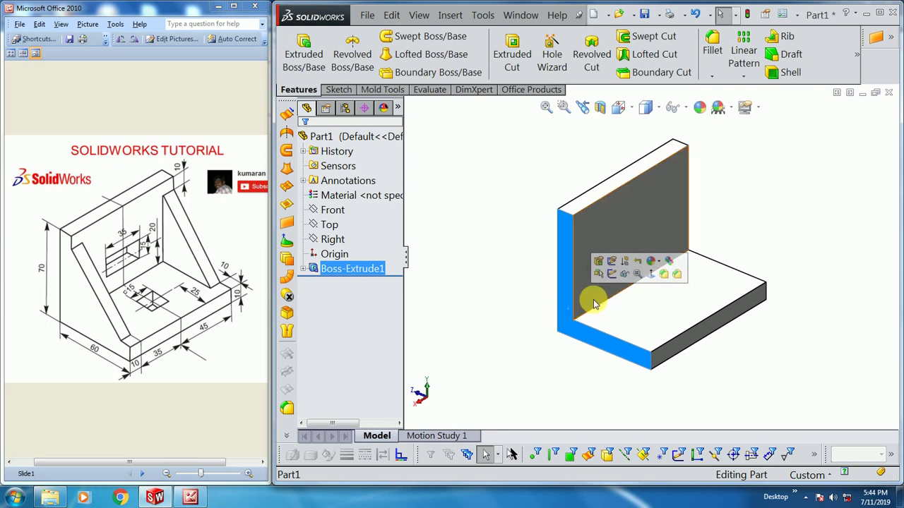
click(611, 275)
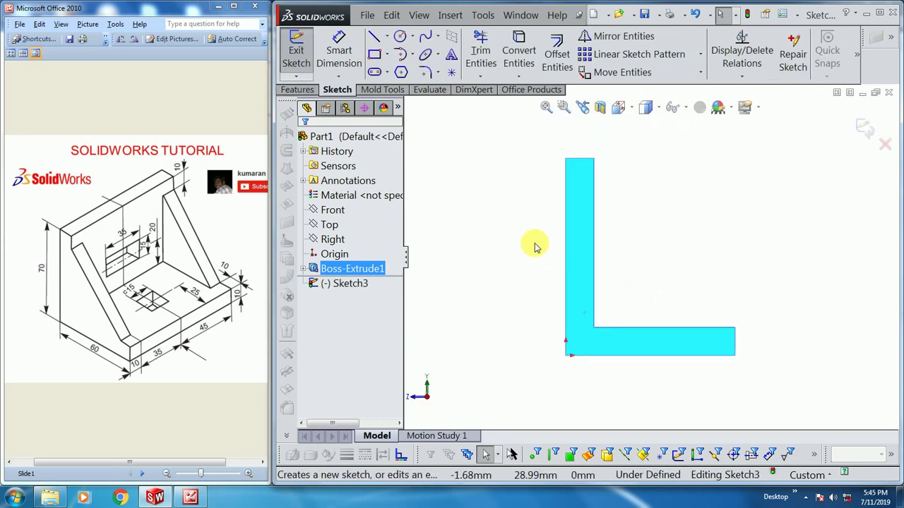
click(374, 37)
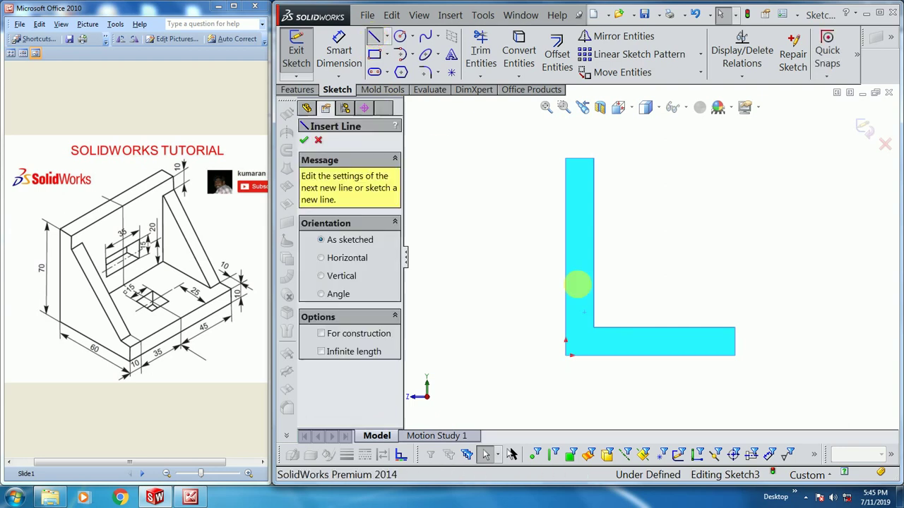
click(594, 191)
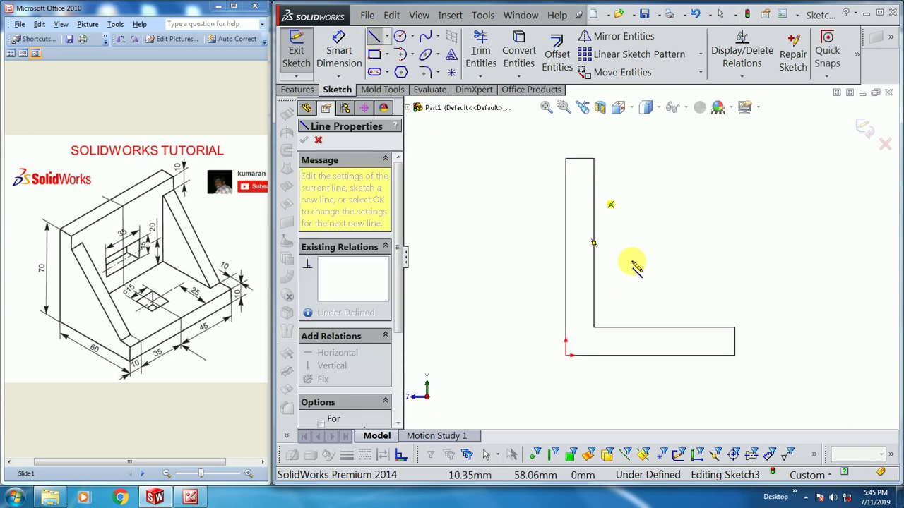
click(705, 328)
key(Escape)
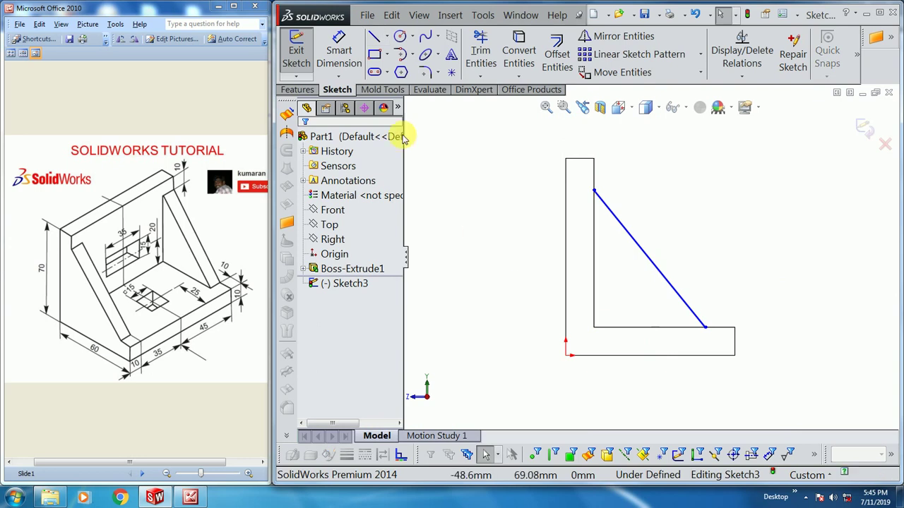
Dimension the diagonal line's lower endpoint 10 mm from the base's free end edge.
click(339, 44)
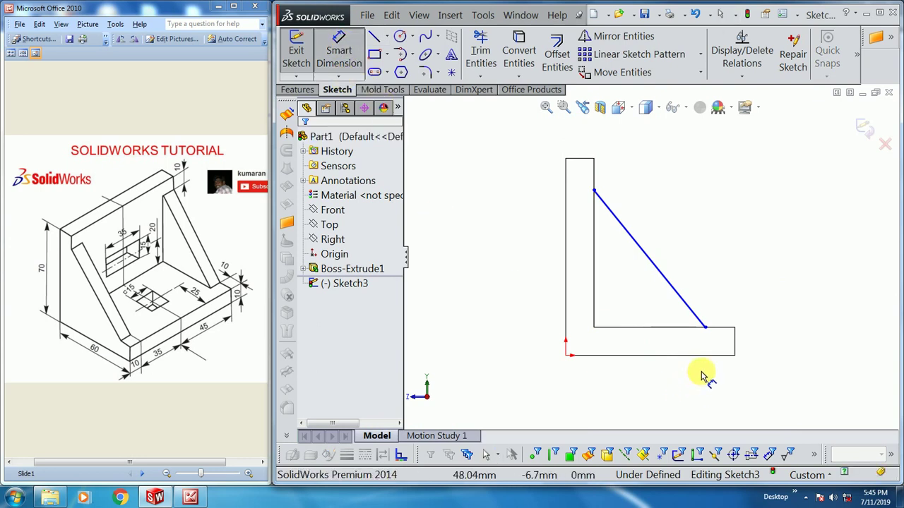
click(705, 332)
click(734, 336)
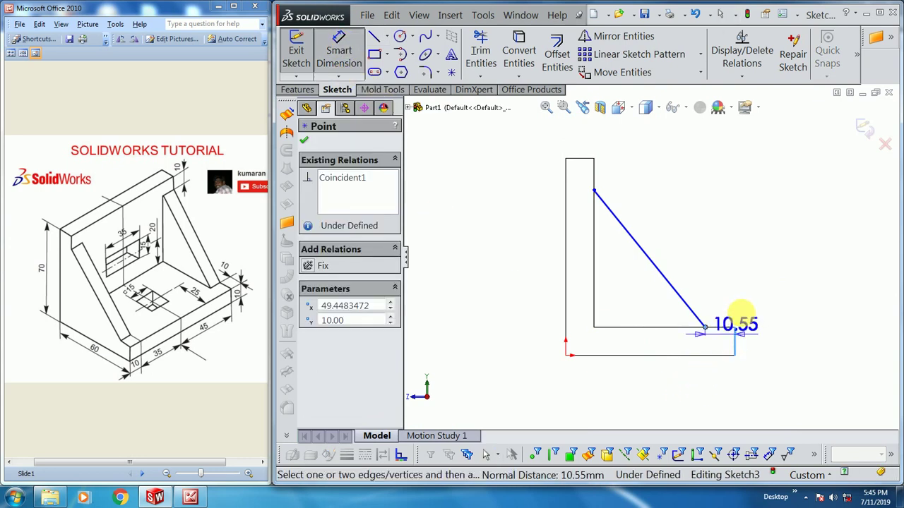
click(747, 309)
text(10)
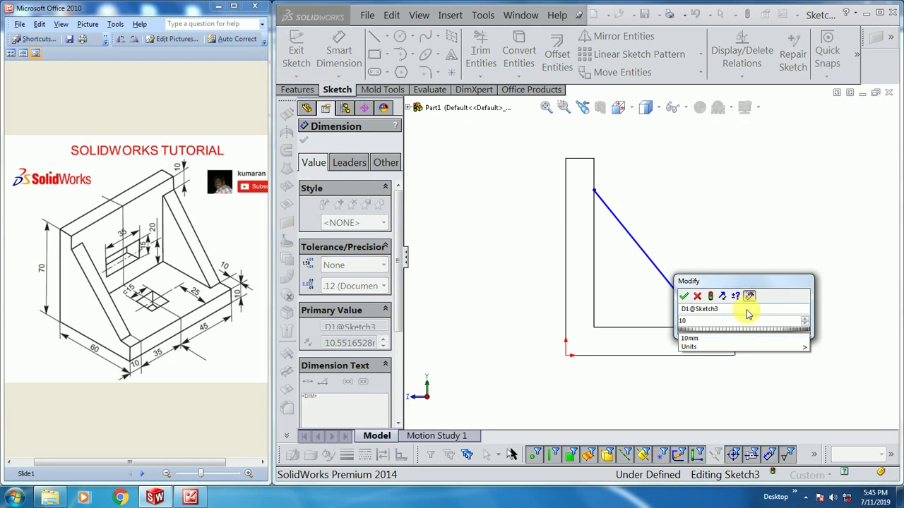
key(Return)
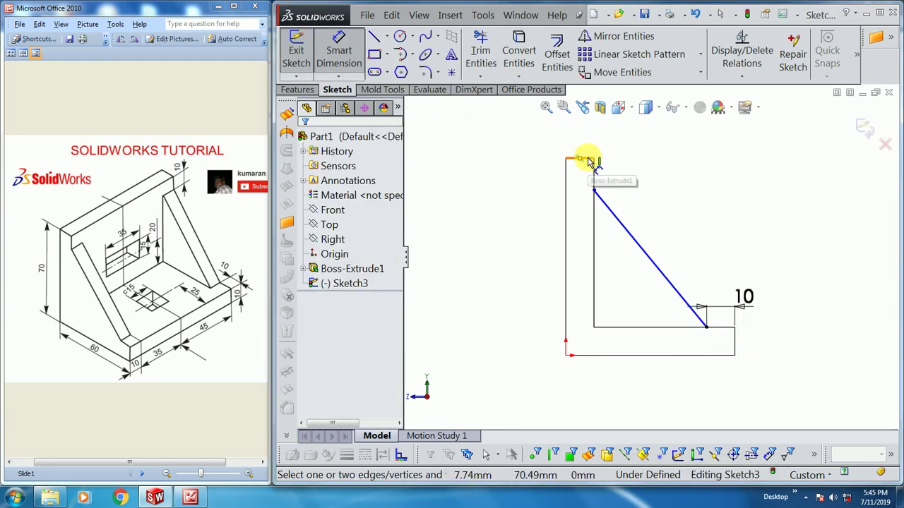
Dimension the diagonal line's upper endpoint 10 mm below the upright's top edge.
click(590, 161)
click(595, 191)
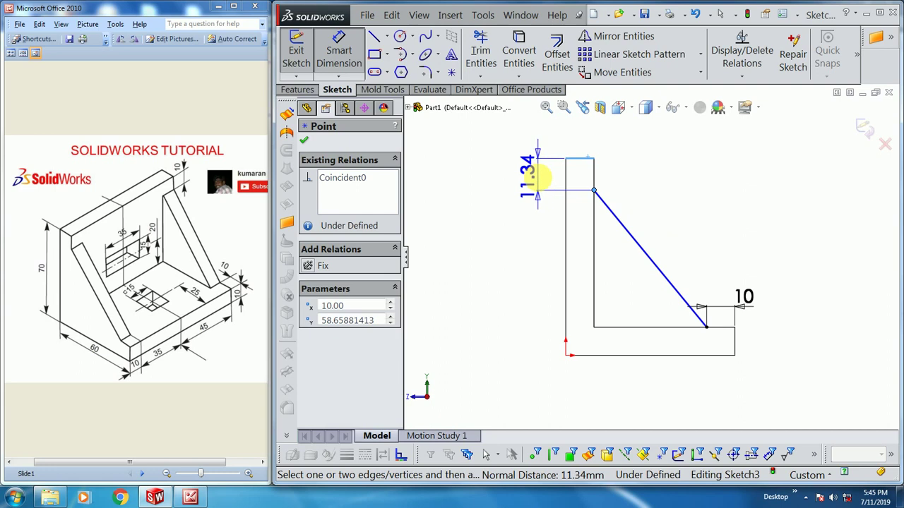
click(541, 181)
text(10)
key(Return)
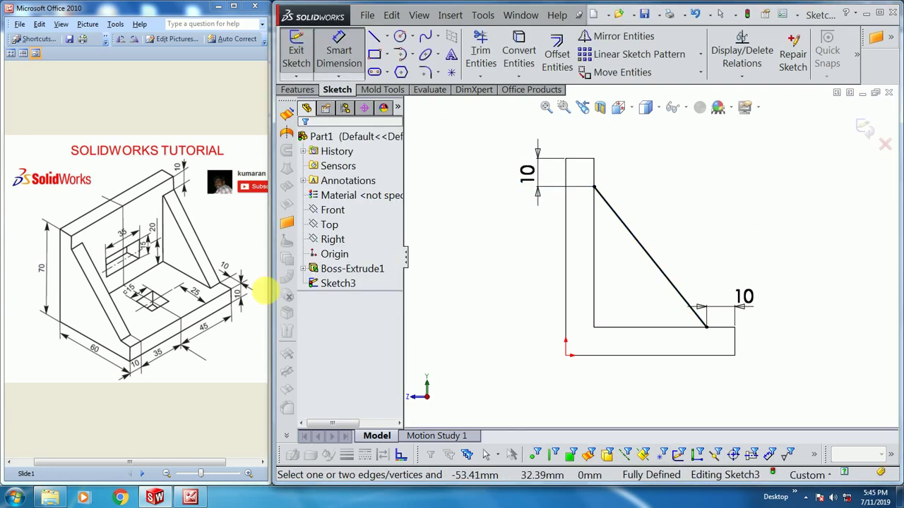
Create a 10 mm thick rib from the diagonal line, with its thickness on the second side, inward from the end face.
mouse_move(528, 291)
middle_down()
mouse_move(509, 292)
mouse_move(504, 322)
middle_up()
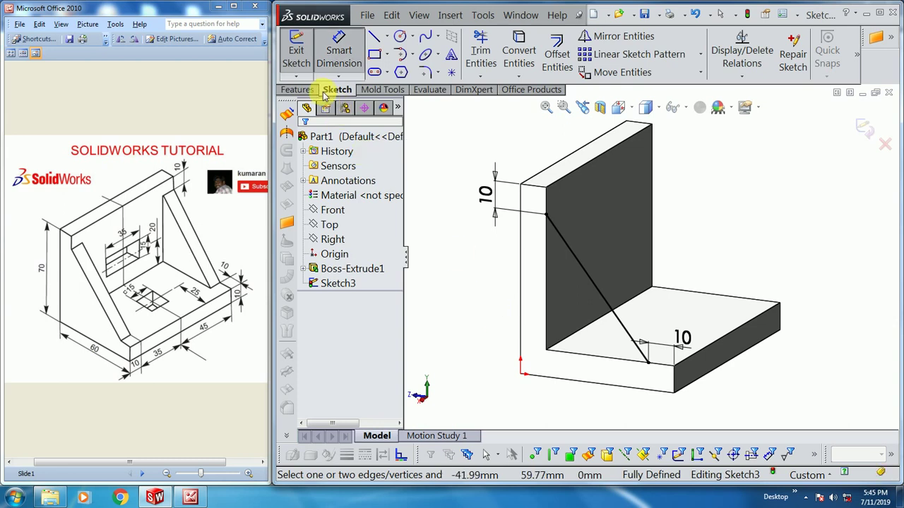
click(298, 90)
click(772, 41)
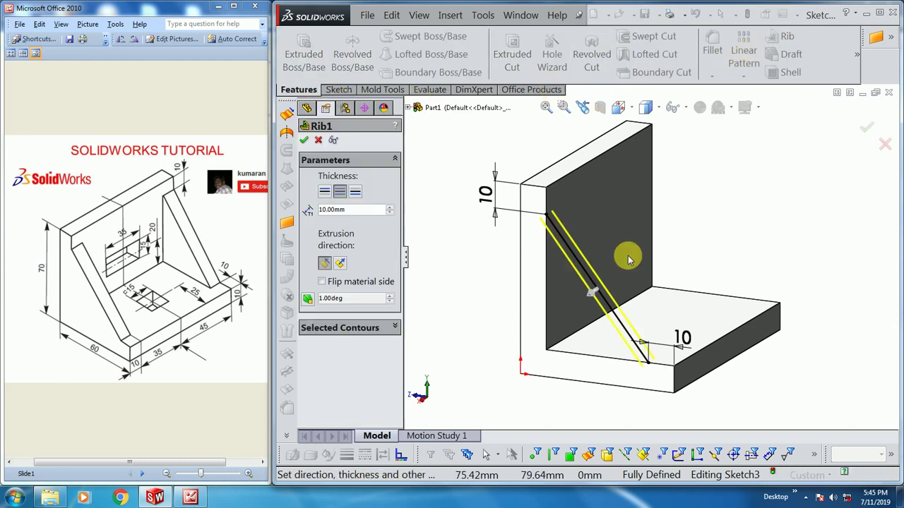
middle_drag(487, 299, 531, 315)
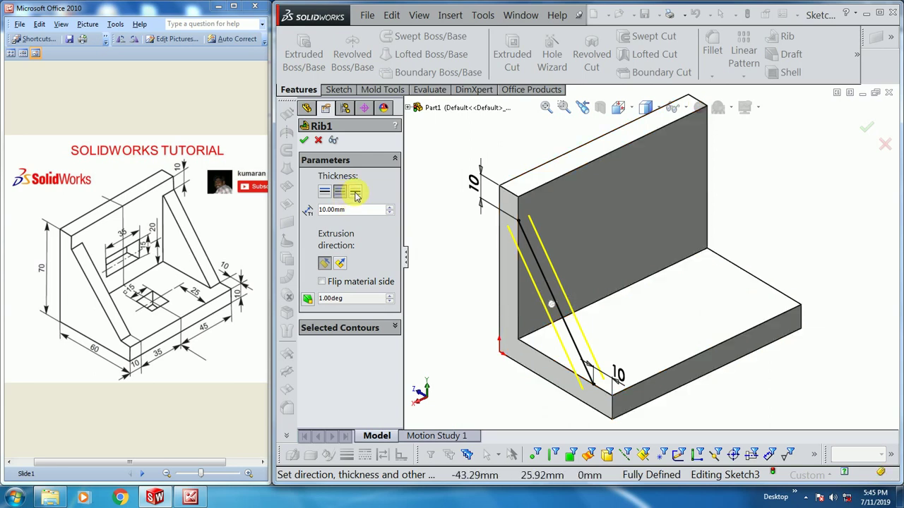
click(355, 196)
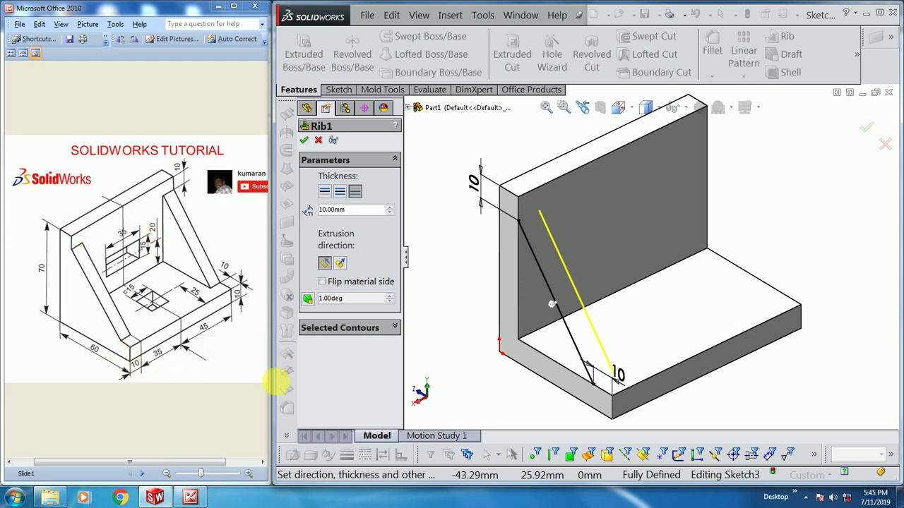
click(305, 140)
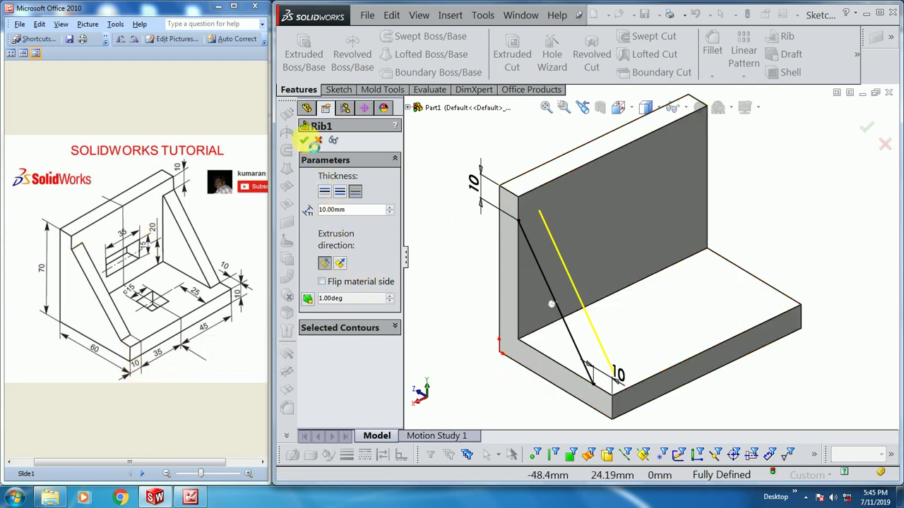
Mirror the rib about the Right plane to the bracket's opposite end.
middle_drag(553, 277, 520, 339)
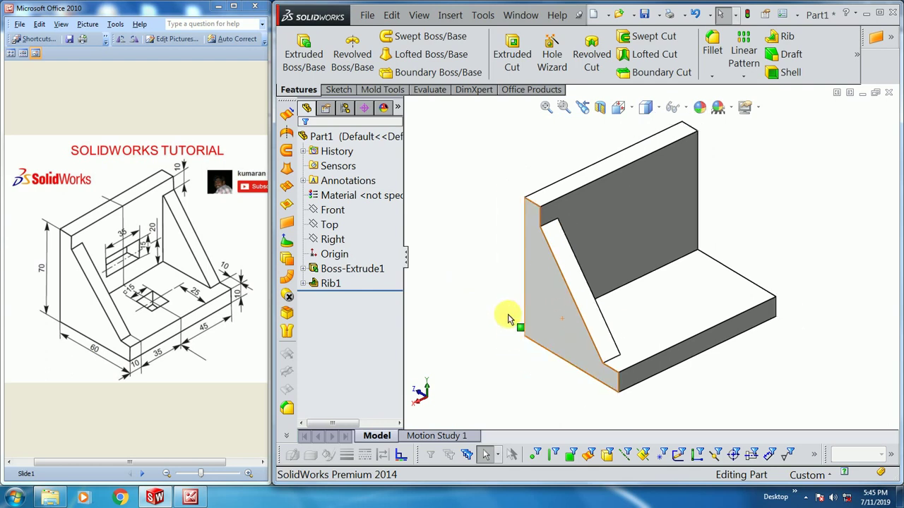
click(331, 283)
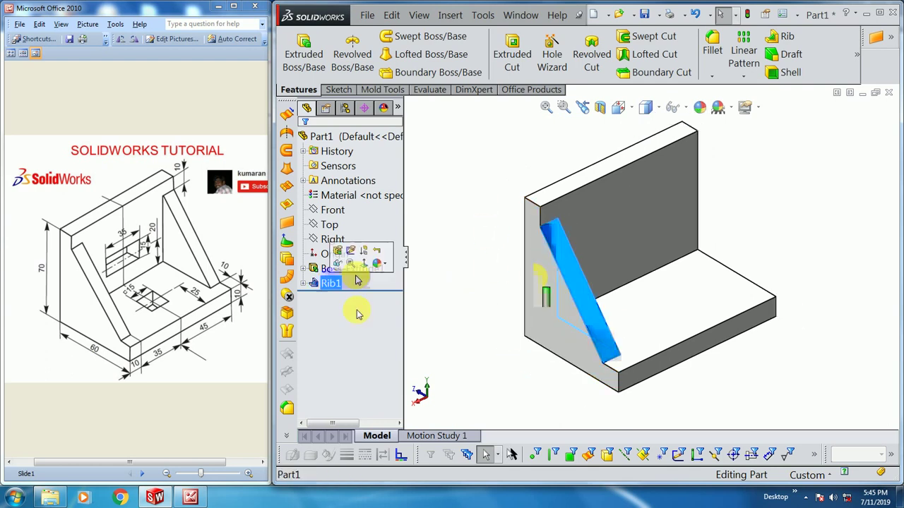
click(754, 79)
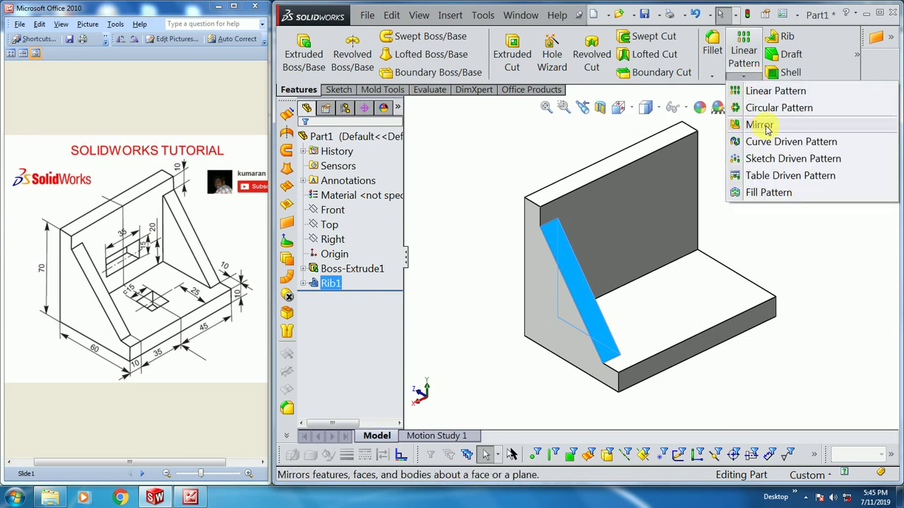
click(759, 125)
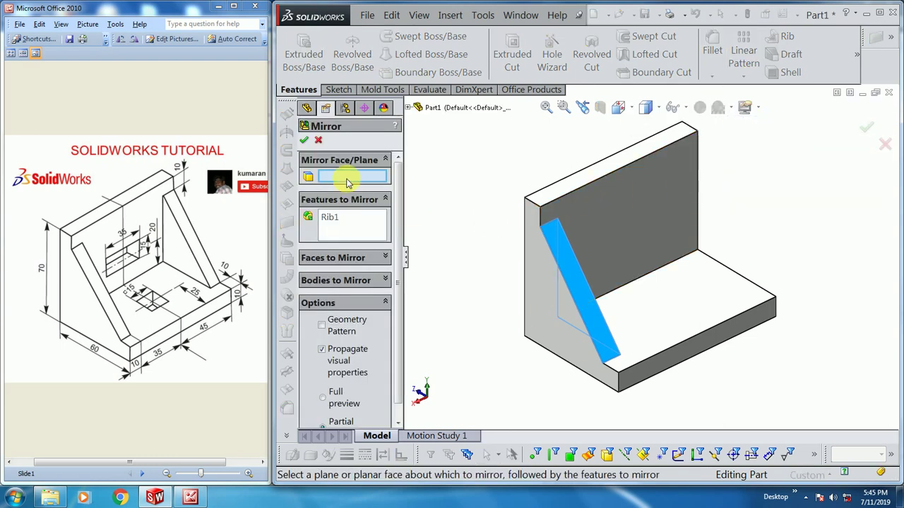
click(409, 108)
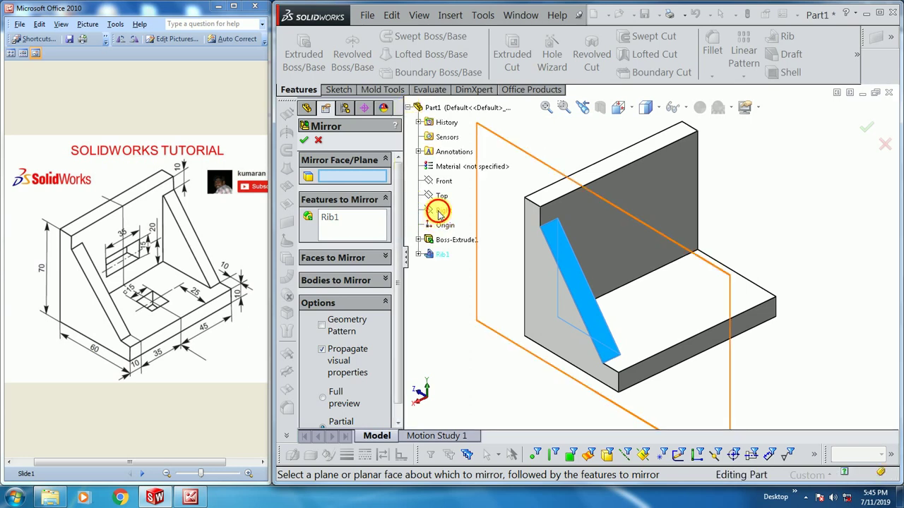
click(440, 213)
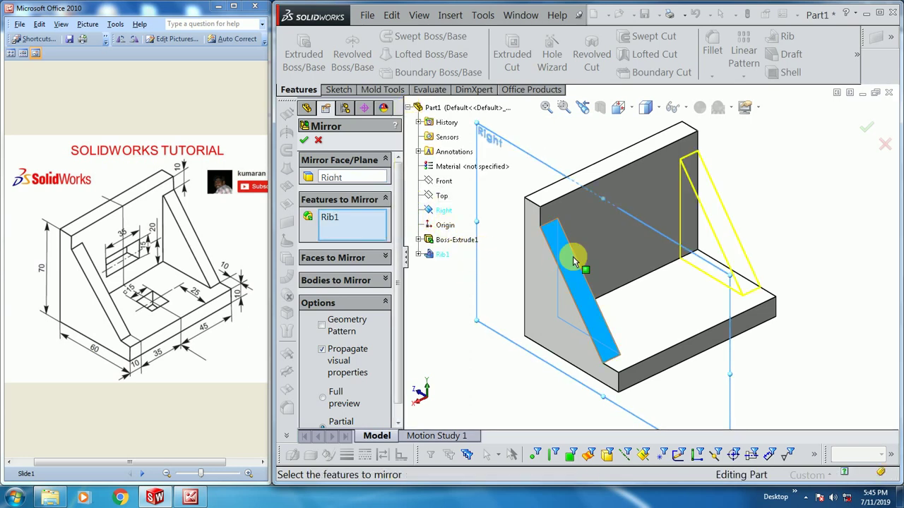
scroll(573, 257, up, 1)
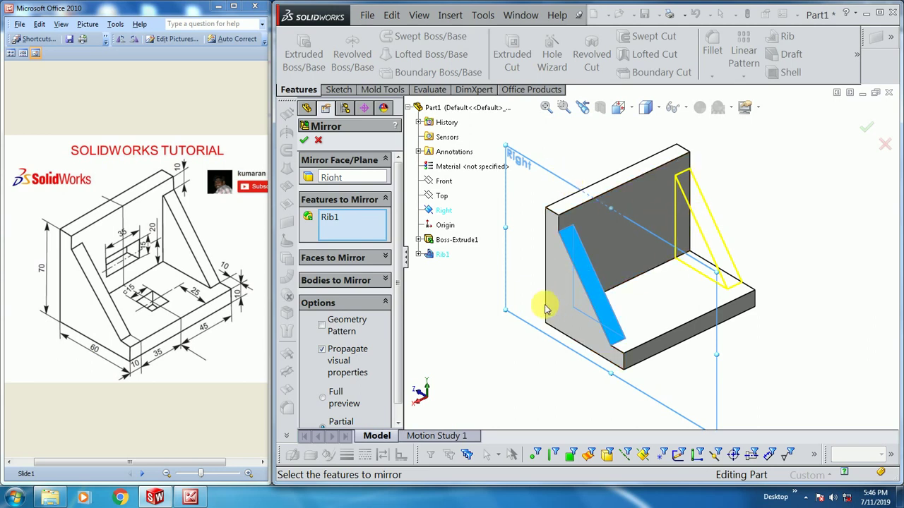
middle_drag(656, 297, 630, 291)
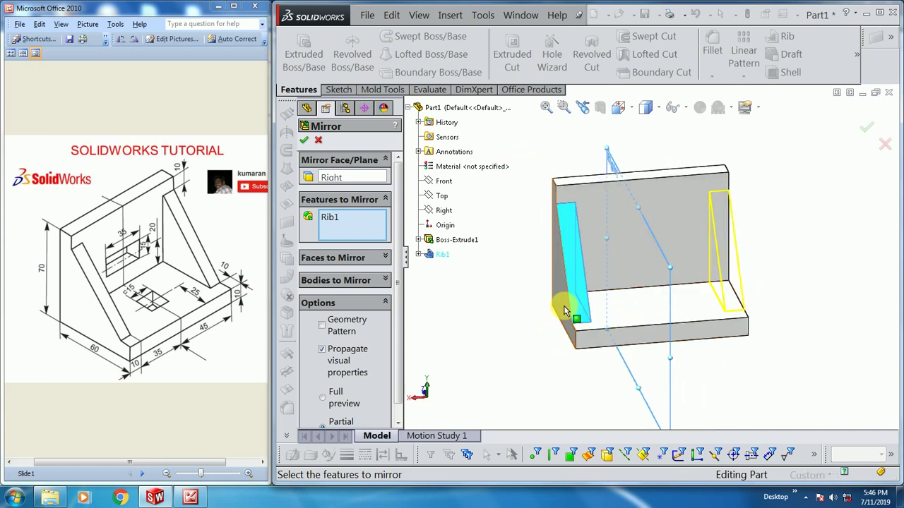
middle_drag(720, 308, 741, 309)
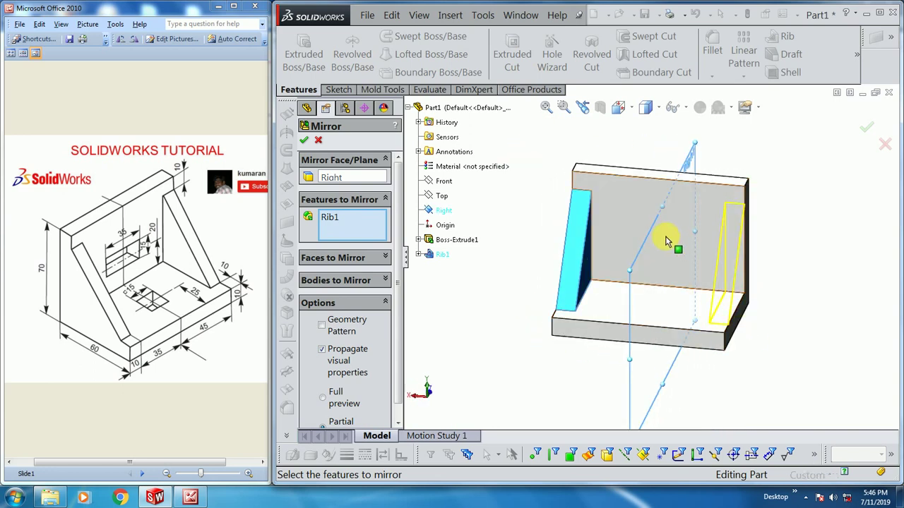
middle_drag(628, 363, 688, 277)
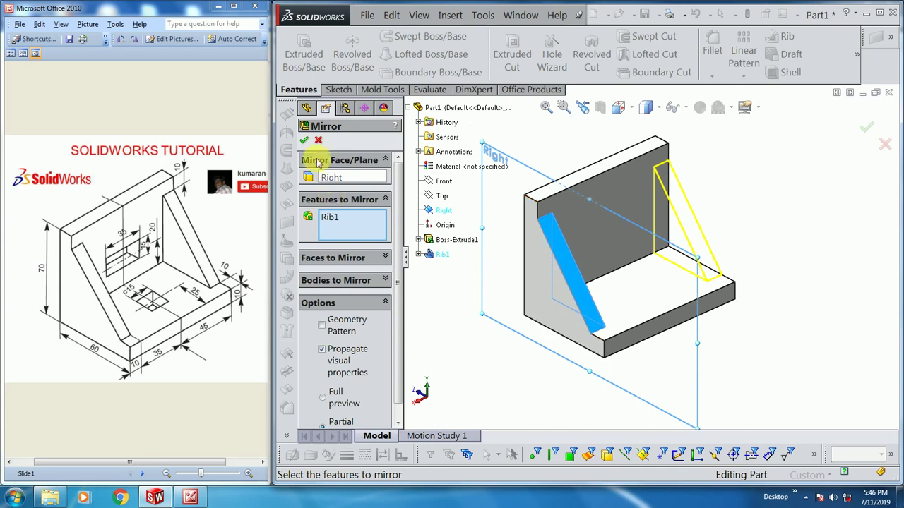
click(304, 141)
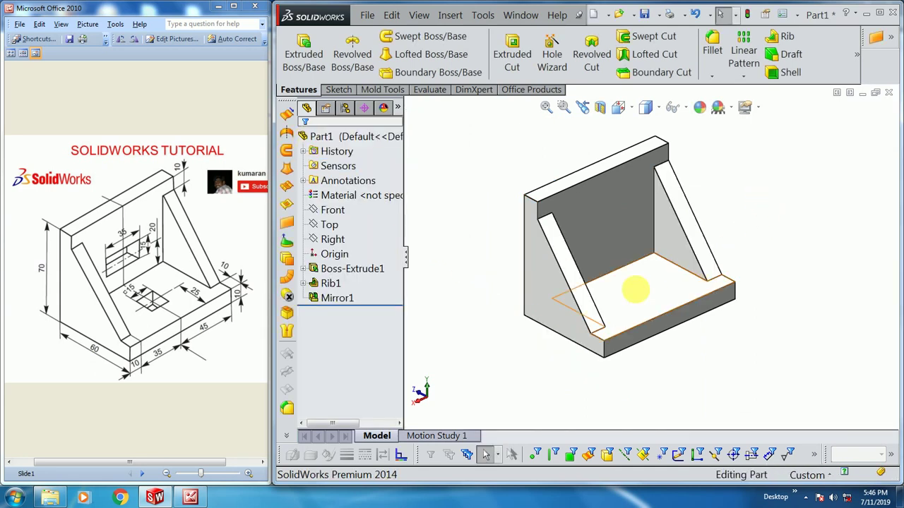
On the upright's inner face, sketch a corner rectangle about 32 mm wide and 17 mm tall between the two ribs.
click(603, 233)
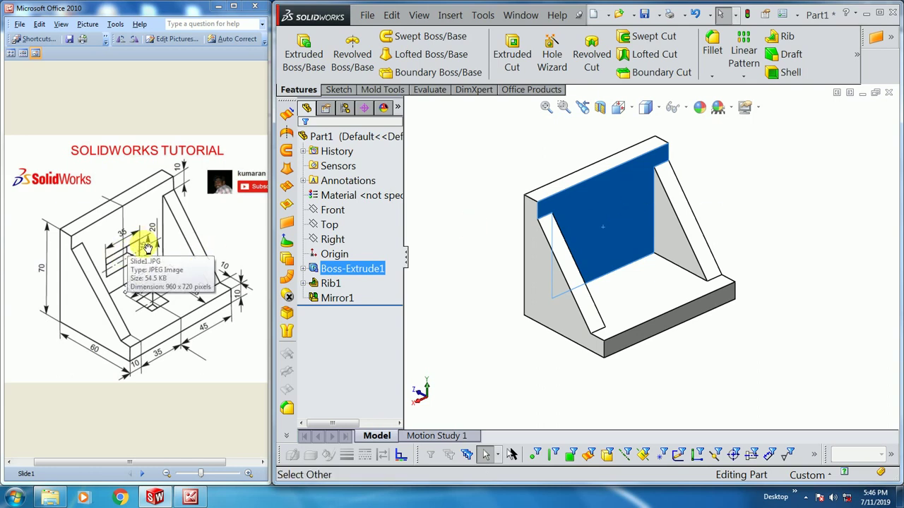
click(606, 229)
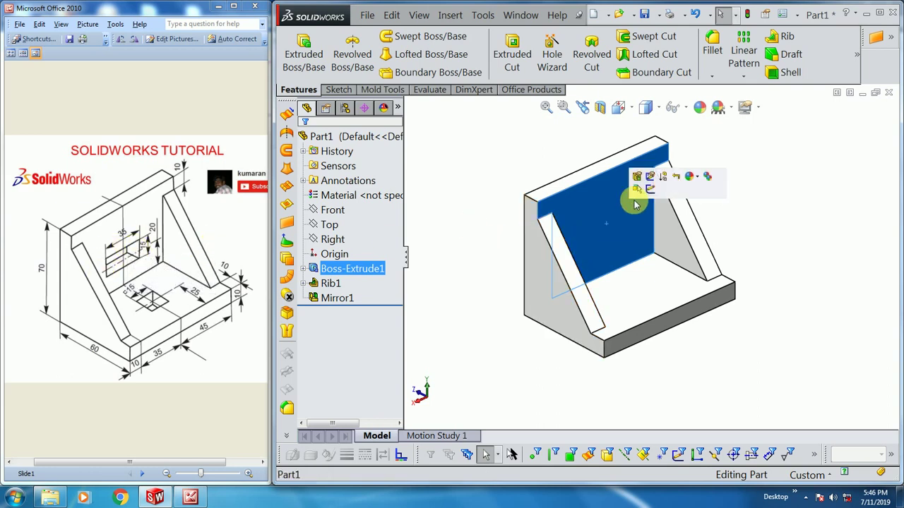
click(647, 188)
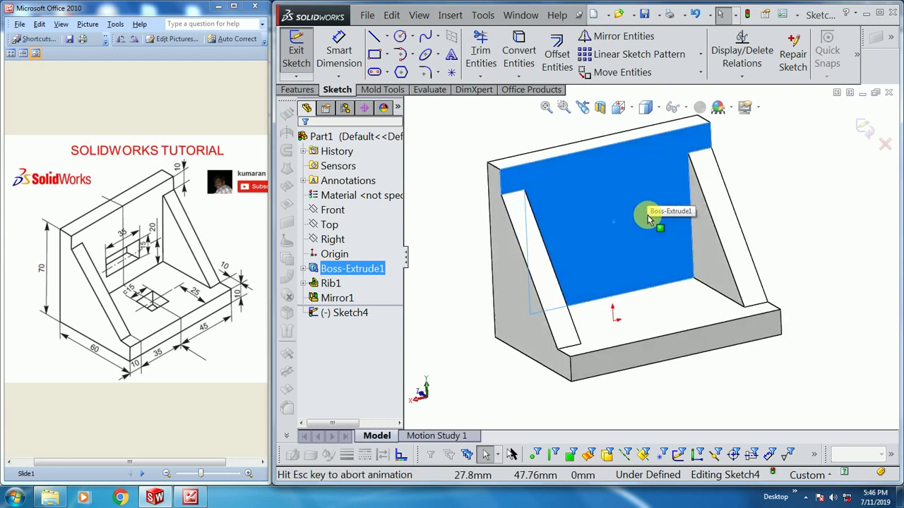
click(374, 54)
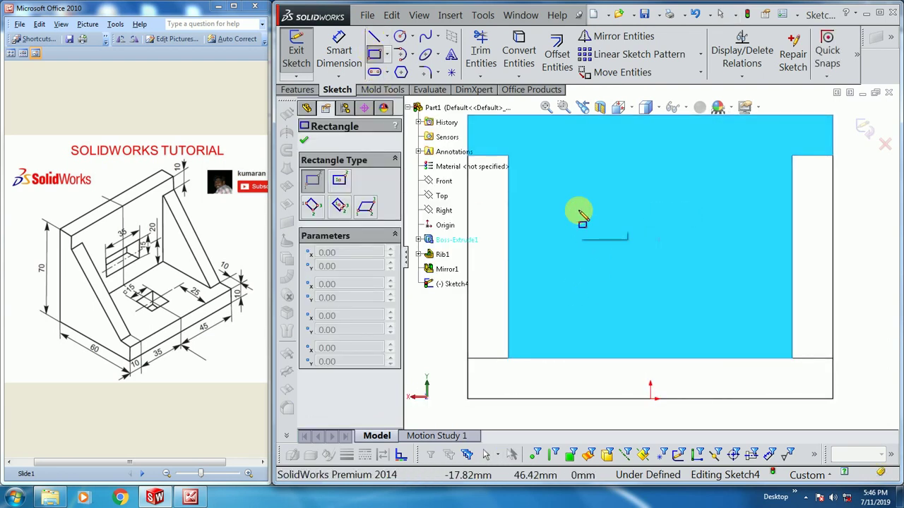
click(577, 211)
click(709, 279)
key(Escape)
scroll(625, 294, up, 2)
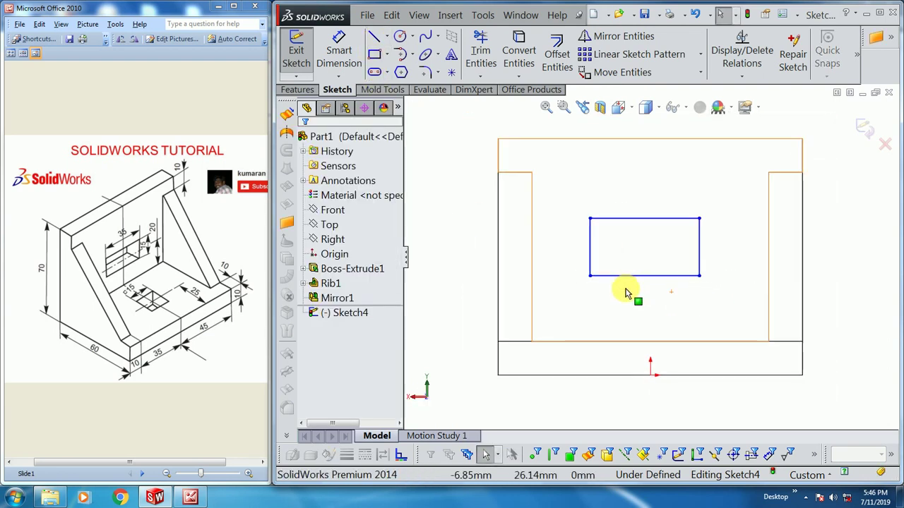
Dimension the rectangle's lower edge 20 mm above the base's top face.
click(346, 55)
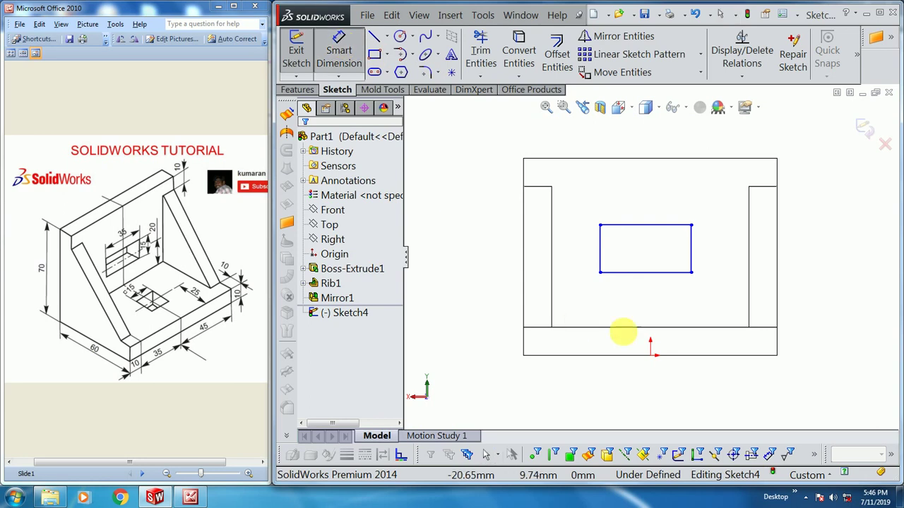
click(684, 327)
click(692, 271)
click(815, 286)
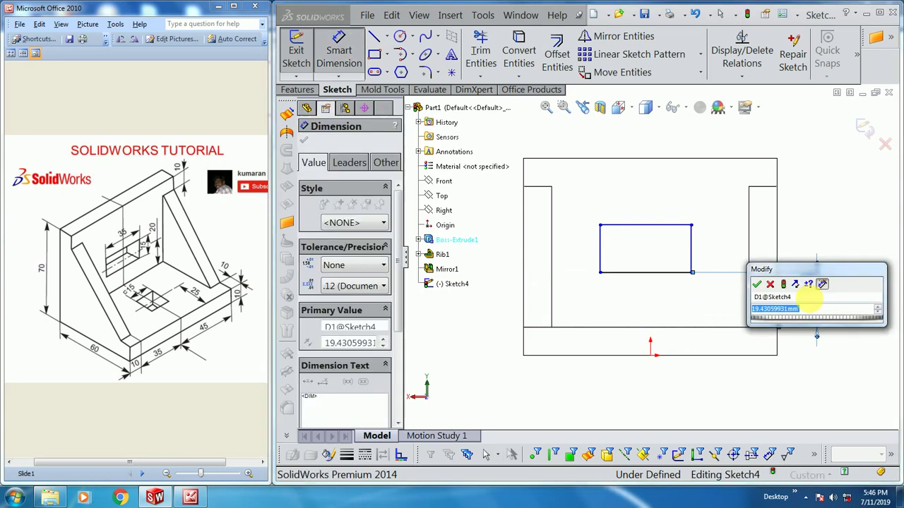
text(20)
key(Return)
click(740, 388)
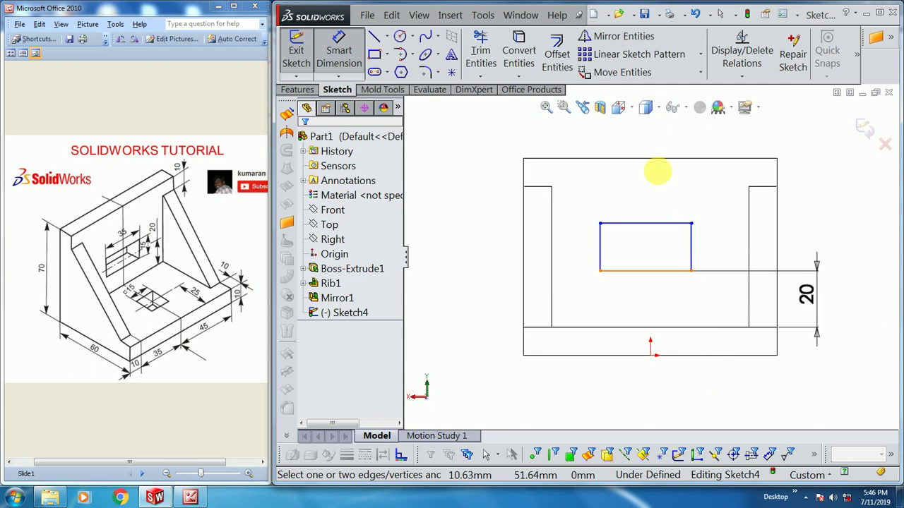
Draw a centerline from the origin to the midpoint of the rectangle's lower edge and make it vertical.
click(386, 36)
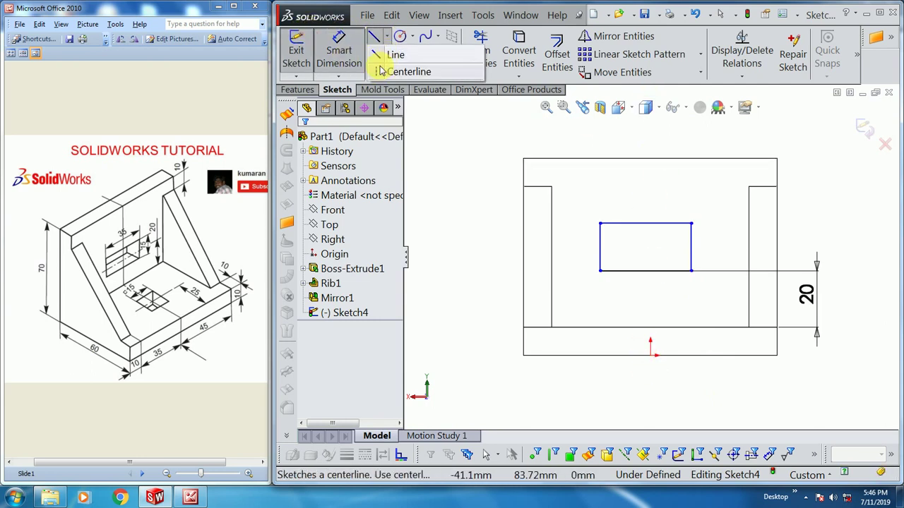
click(406, 71)
click(650, 353)
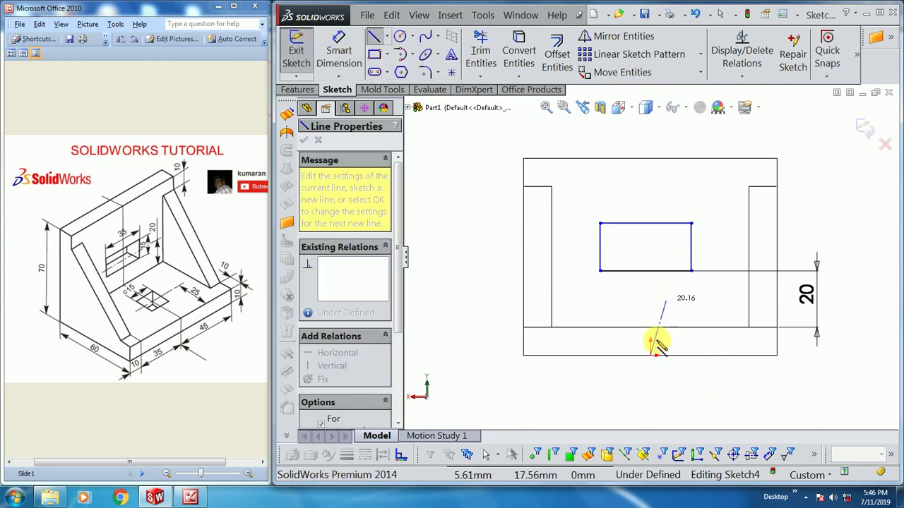
click(645, 271)
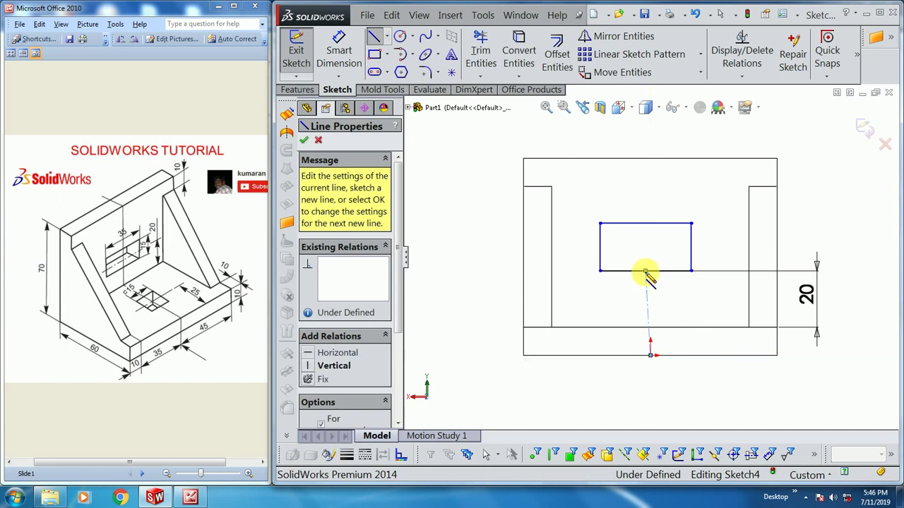
key(Escape)
click(646, 295)
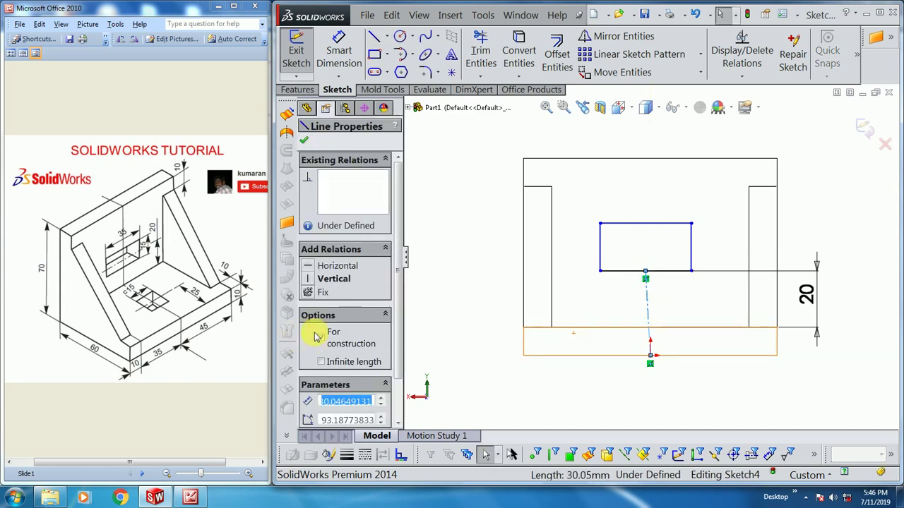
click(309, 279)
click(504, 394)
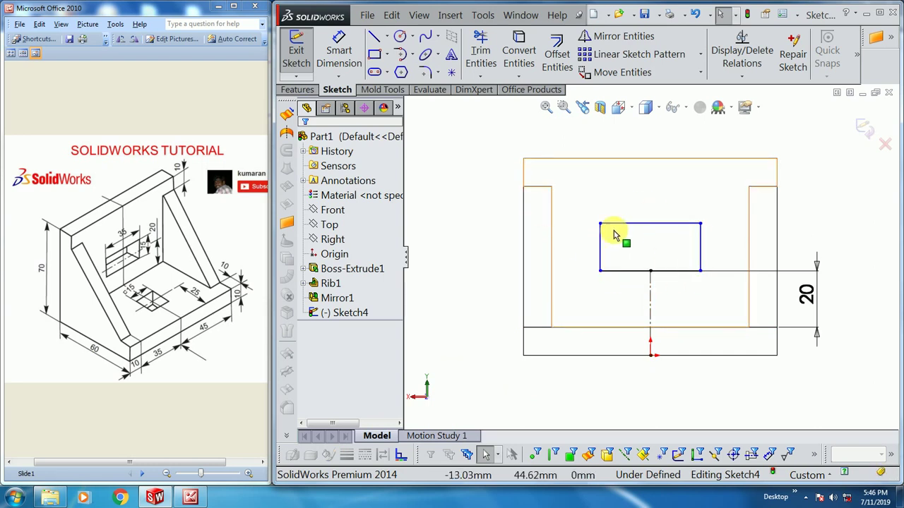
Stretch the rectangle by its upper corner and dimension its width as 35 mm.
mouse_move(600, 226)
mouse_down()
mouse_move(581, 228)
mouse_move(619, 228)
mouse_move(593, 229)
mouse_up()
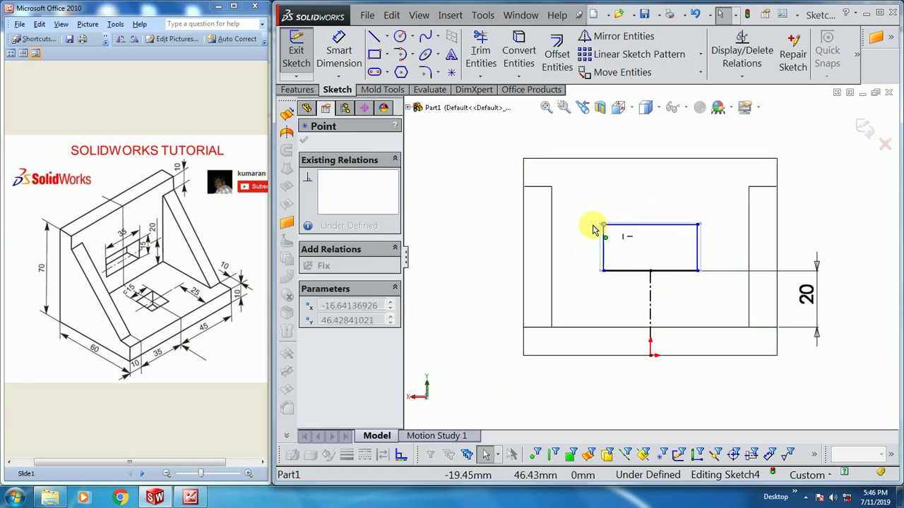
click(477, 219)
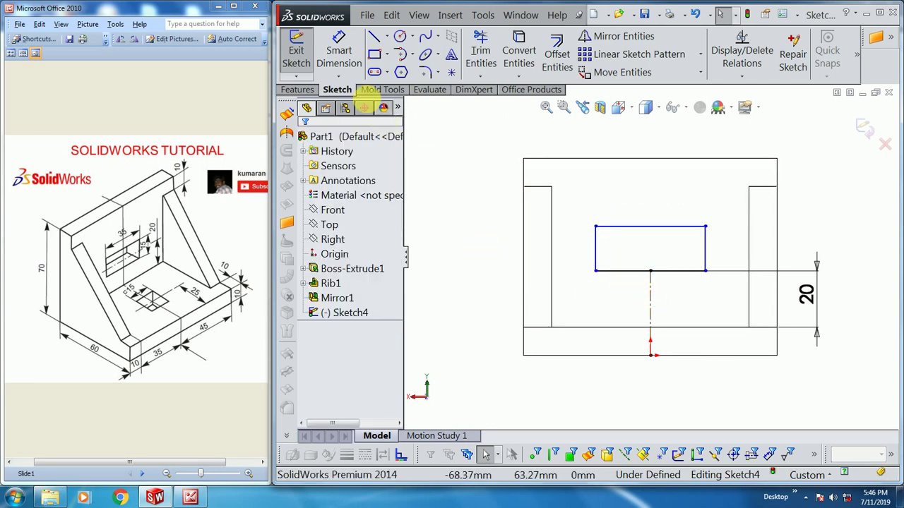
click(339, 58)
click(663, 232)
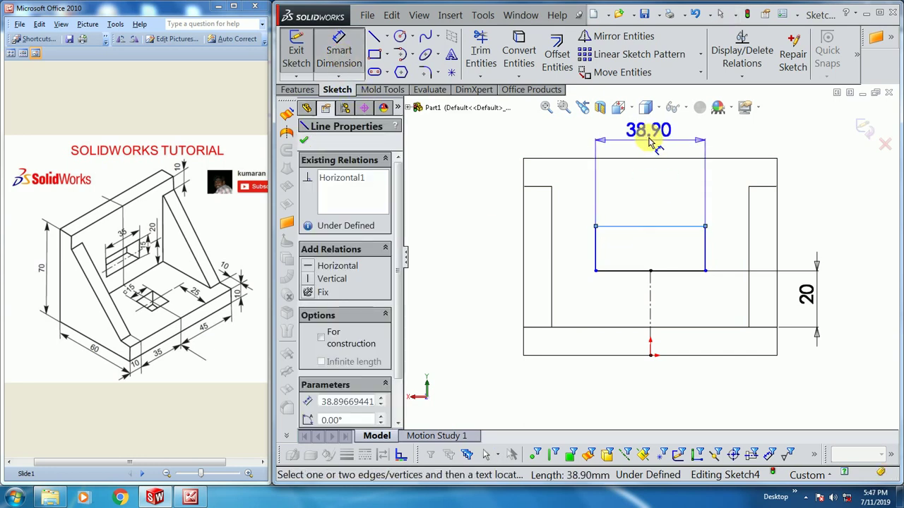
click(650, 137)
key(Return)
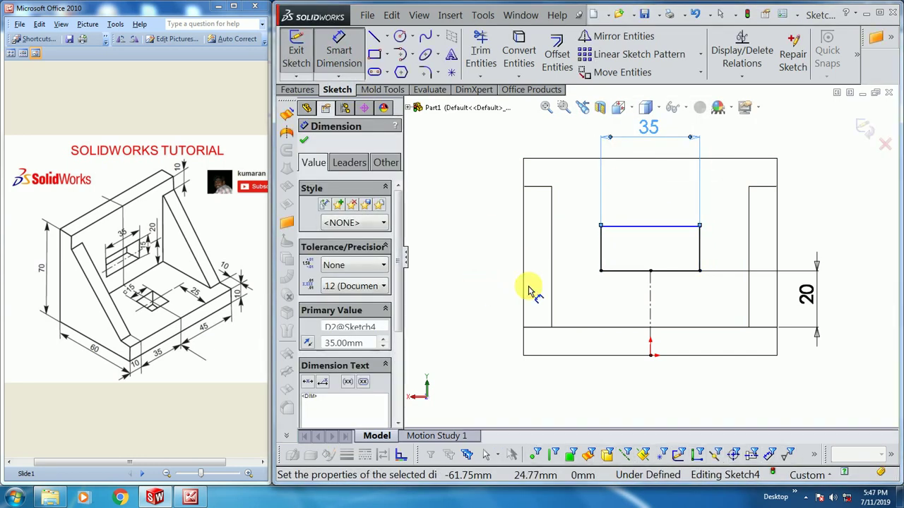
click(530, 289)
Dimension the rectangle's height as 15 mm.
click(701, 249)
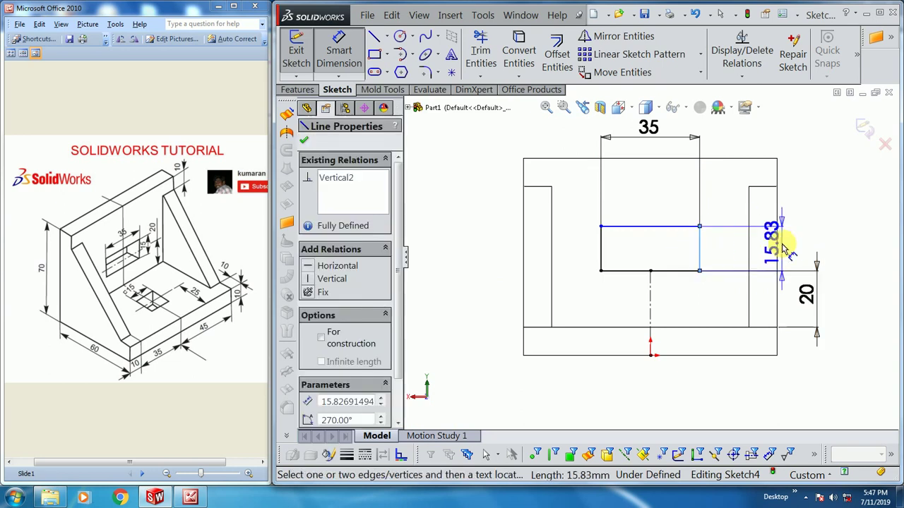
click(801, 247)
text(15)
key(Return)
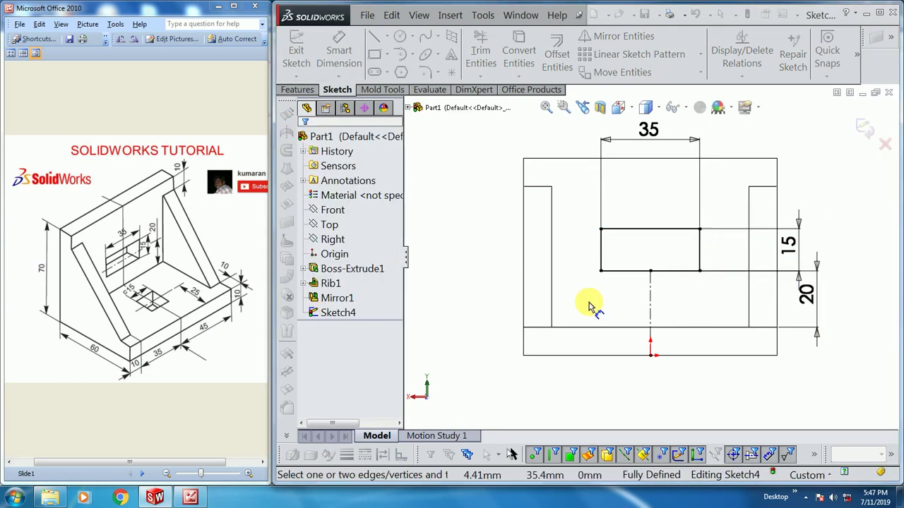
Cut the 35 × 15 mm rectangle through the upright with an Extruded Cut using the Up To Next end condition.
key(ctrl+7)
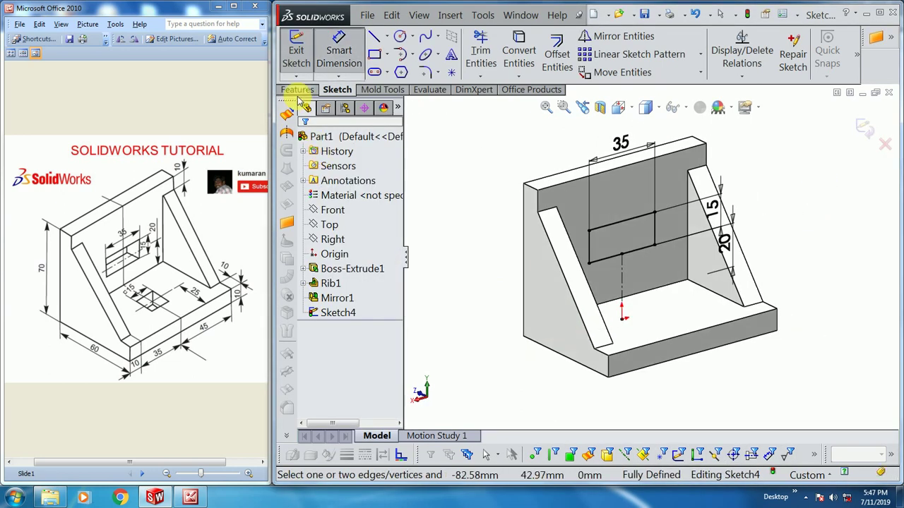
click(294, 90)
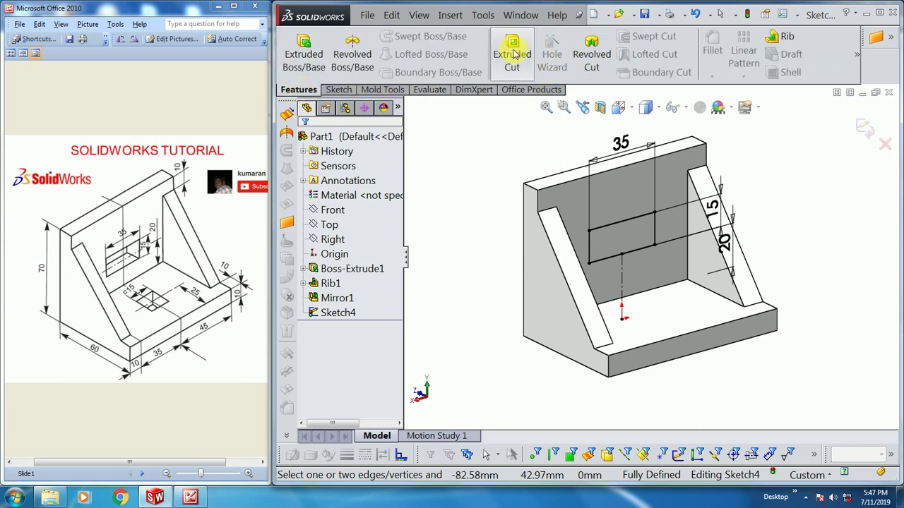
click(511, 58)
click(356, 225)
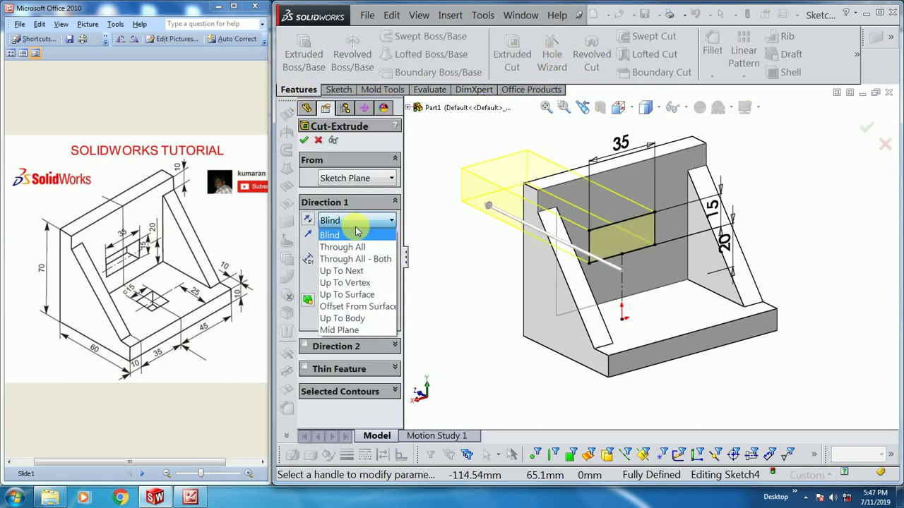
click(353, 270)
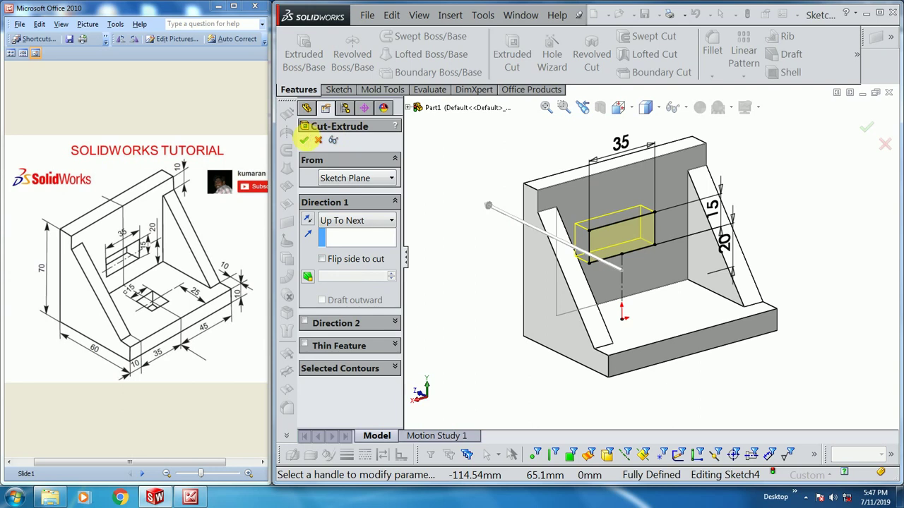
click(304, 140)
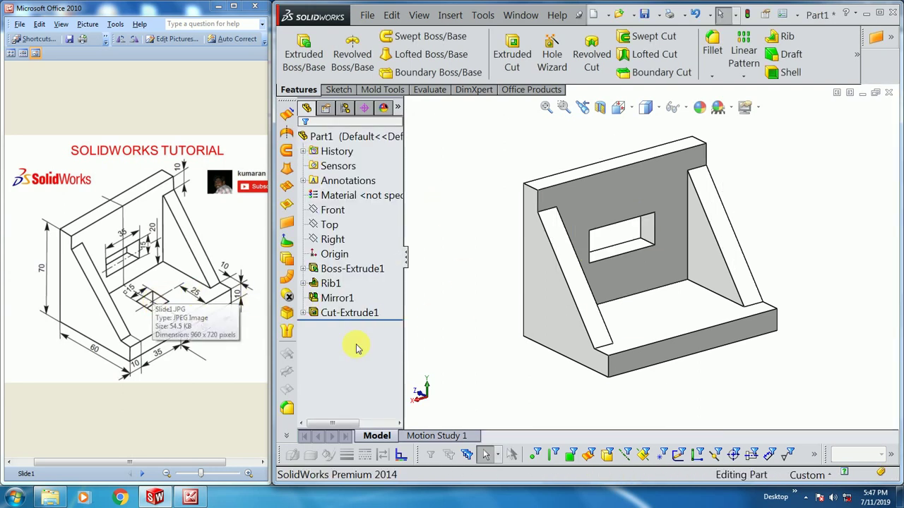
Sketch a corner rectangle about 27 mm wide on the base's top face, about 16 mm from its front edge.
click(657, 318)
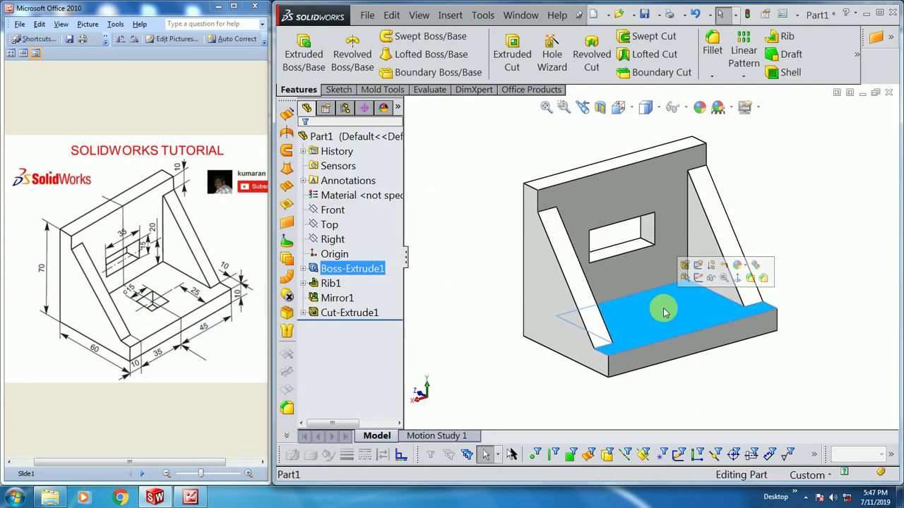
click(699, 279)
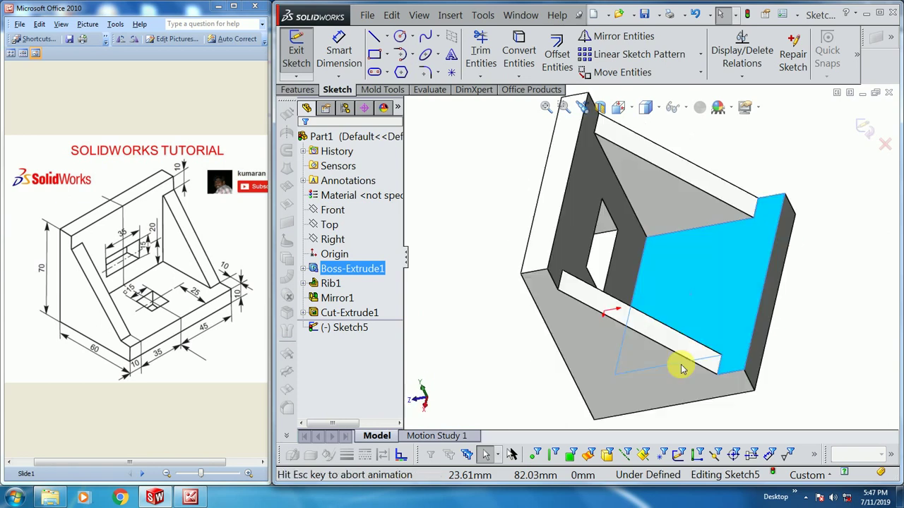
click(374, 56)
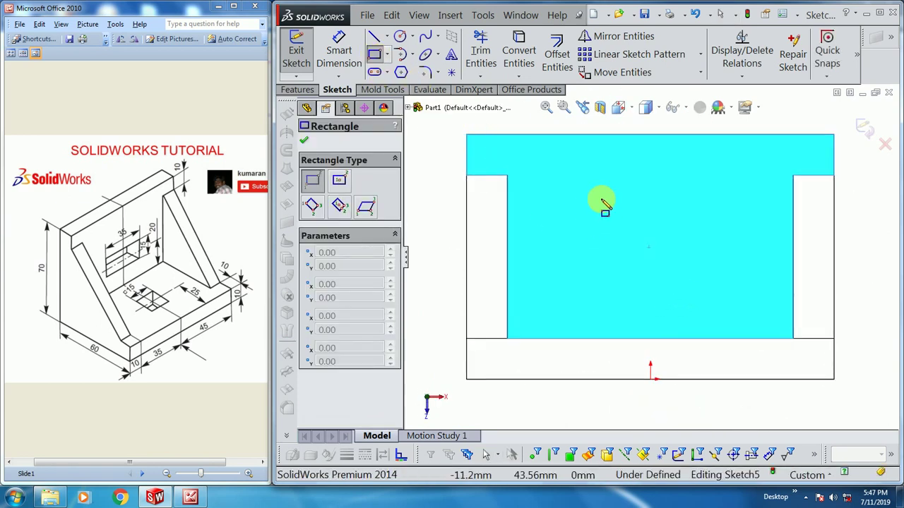
click(588, 200)
click(699, 273)
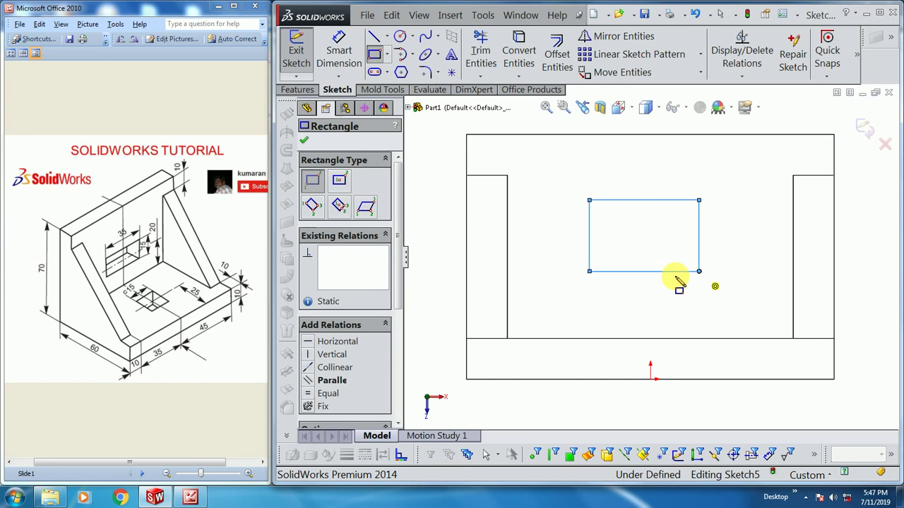
key(Escape)
Draw a centerline from the origin to the midpoint of the rectangle's nearest edge and make it vertical.
click(386, 36)
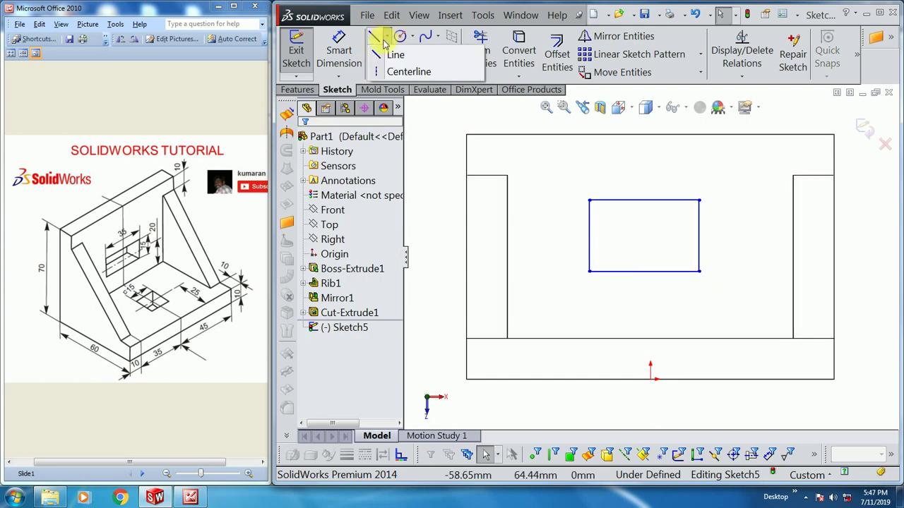
click(395, 73)
click(650, 379)
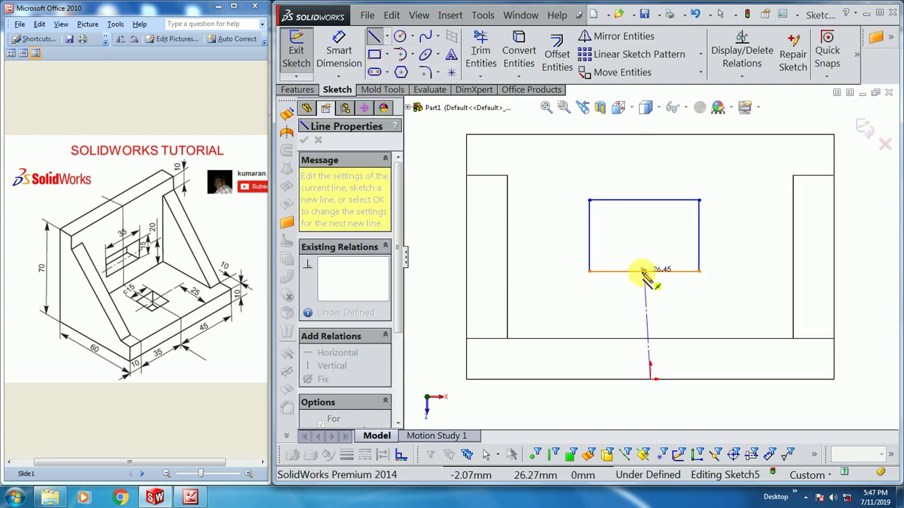
click(644, 271)
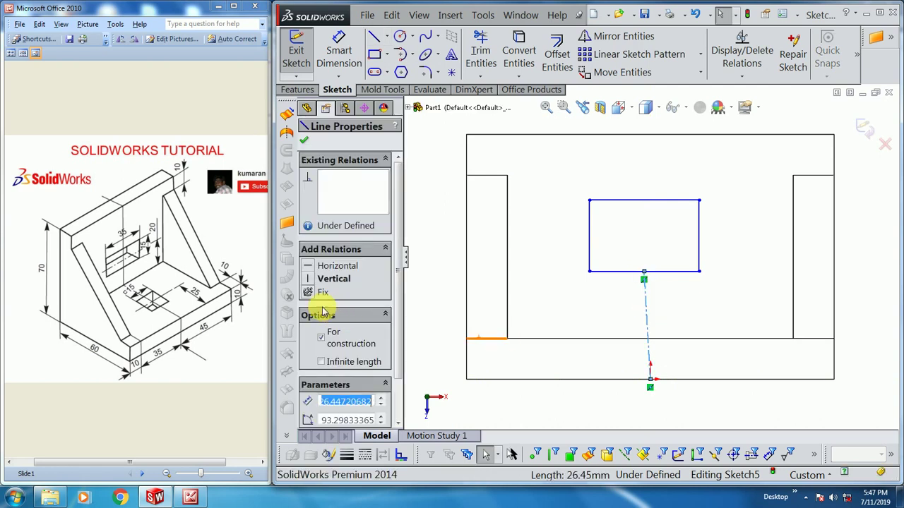
click(310, 282)
scroll(499, 323, up, 1)
click(454, 257)
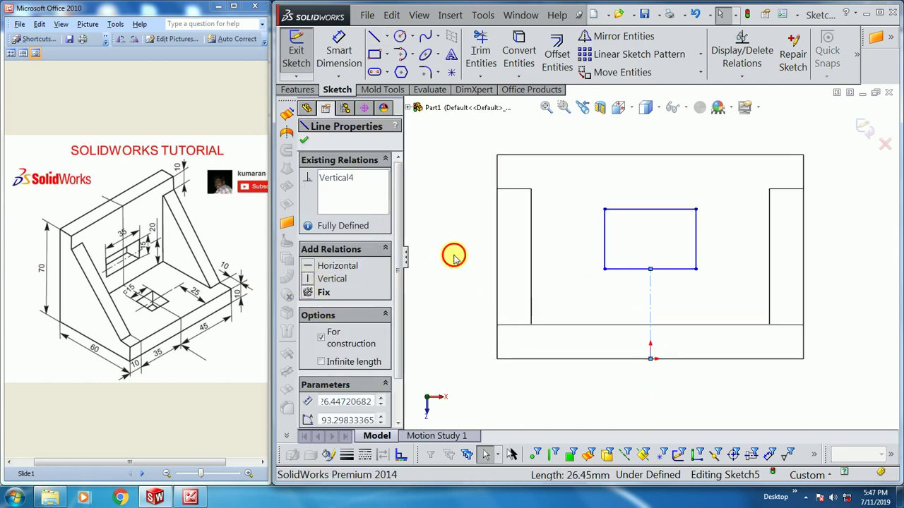
Dimension the distance from the base's front edge to the rectangle's facing edge as 25 mm.
click(339, 45)
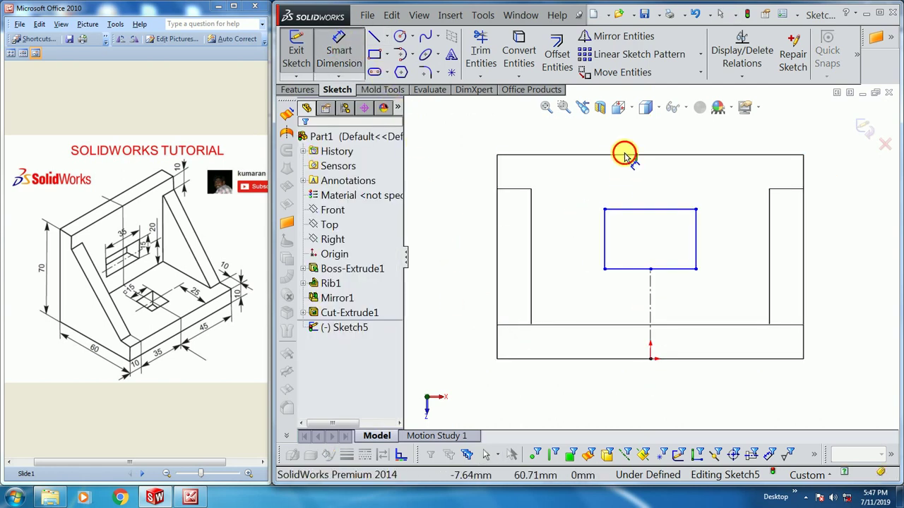
click(624, 157)
click(626, 209)
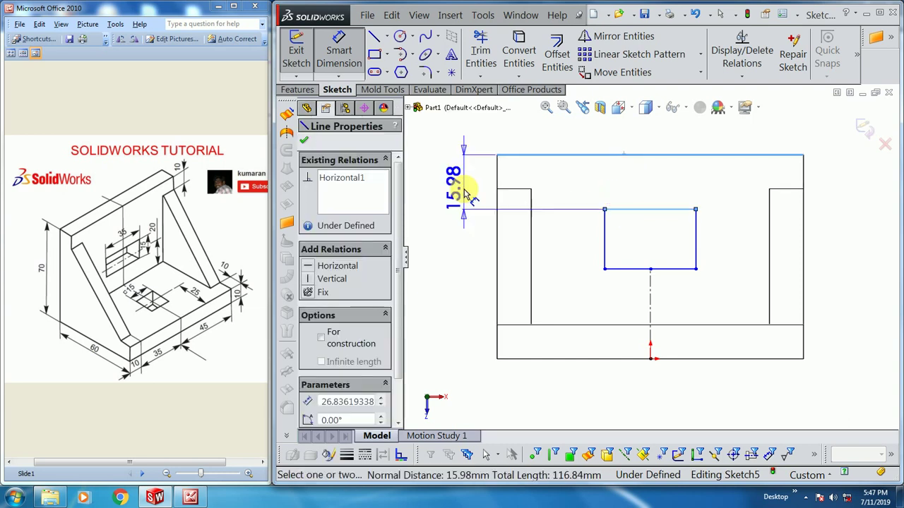
click(464, 194)
text(25)
key(Return)
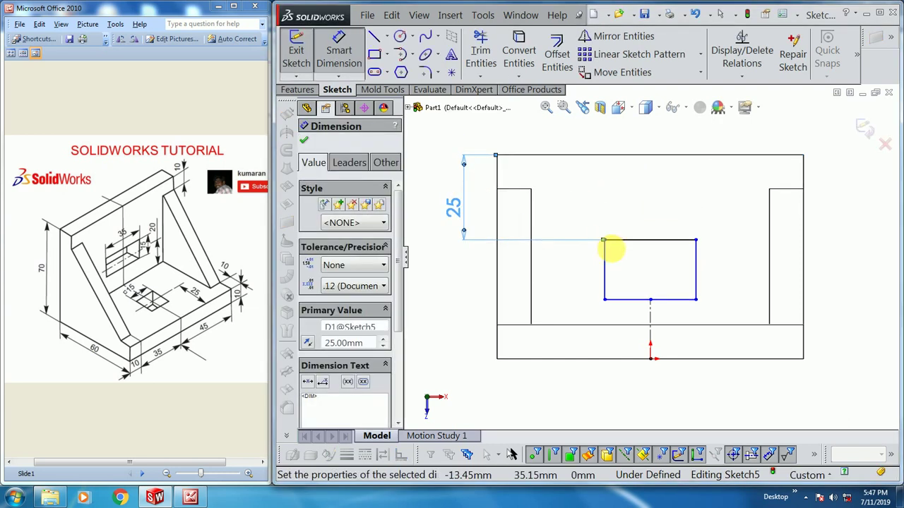
Dimension the rectangle's side edge, running from front to back, as 15 mm.
click(605, 272)
click(572, 265)
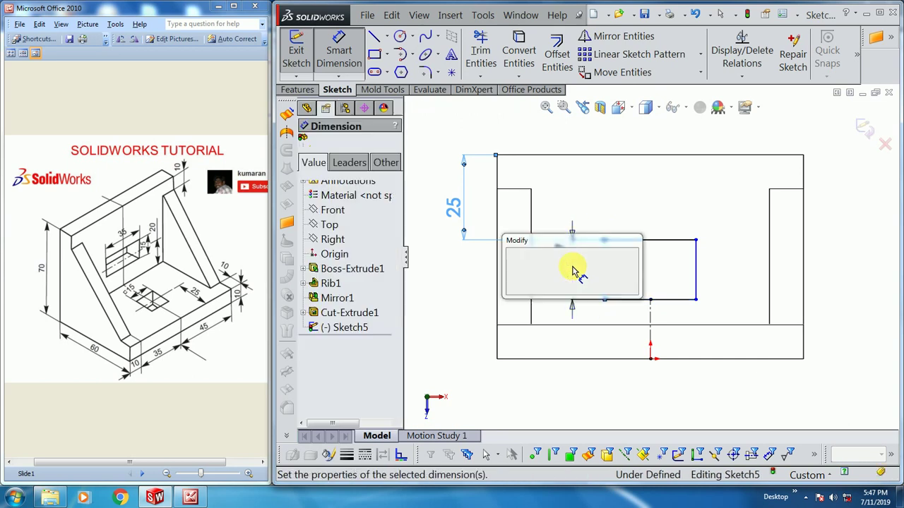
text(15)
key(Return)
key(Escape)
key(Escape)
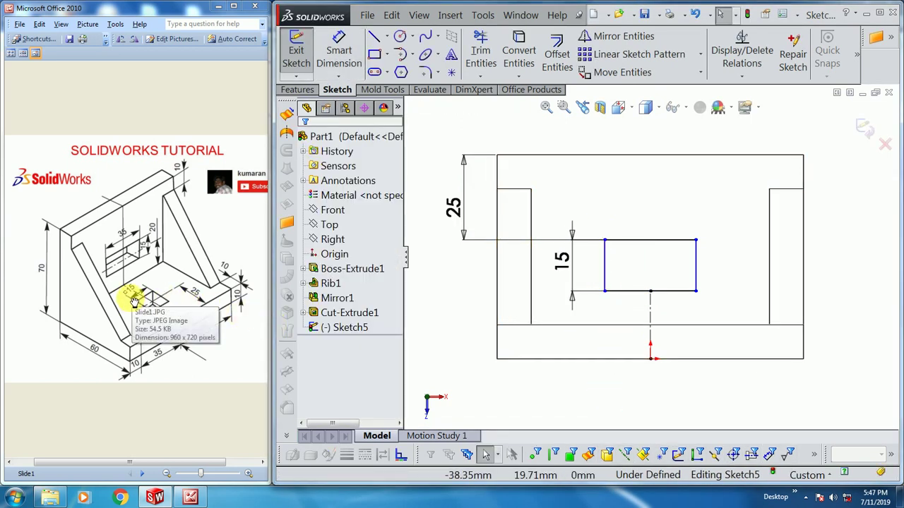
Add an Equal relation between two adjacent sides of the base rectangle to make it square.
click(604, 266)
ctrl+click(627, 290)
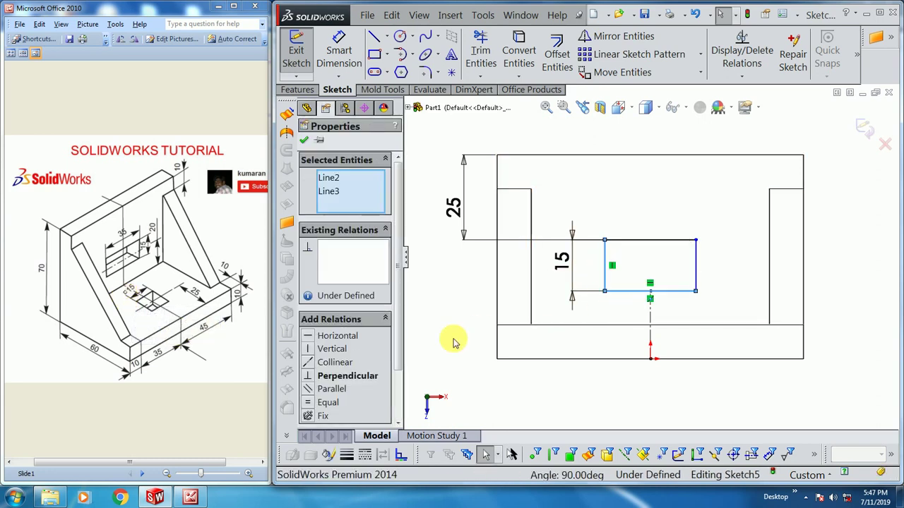
click(308, 404)
click(459, 355)
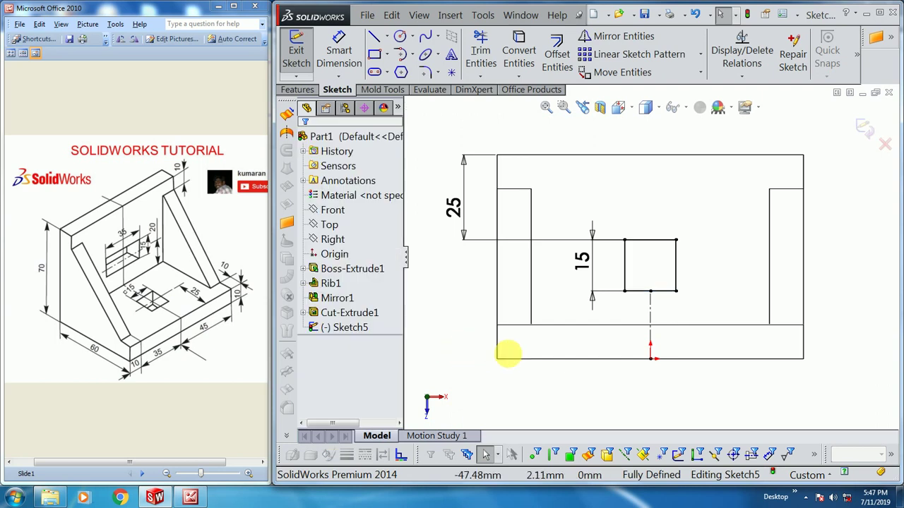
Cut the 15 mm square through the base with an Extruded Cut using the Up To Next end condition.
key(f)
click(297, 90)
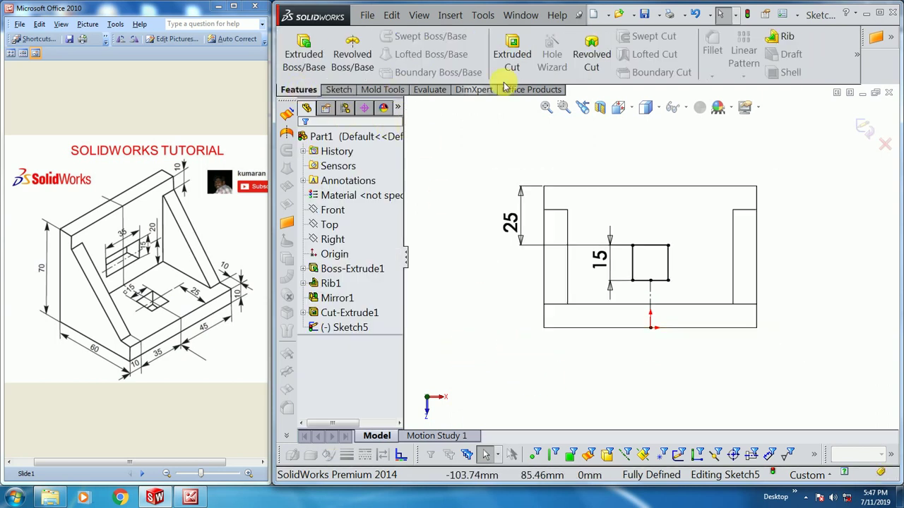
click(506, 56)
mouse_move(541, 308)
middle_down()
mouse_move(549, 148)
mouse_move(509, 181)
mouse_move(426, 190)
mouse_move(411, 201)
middle_up()
click(342, 221)
click(337, 275)
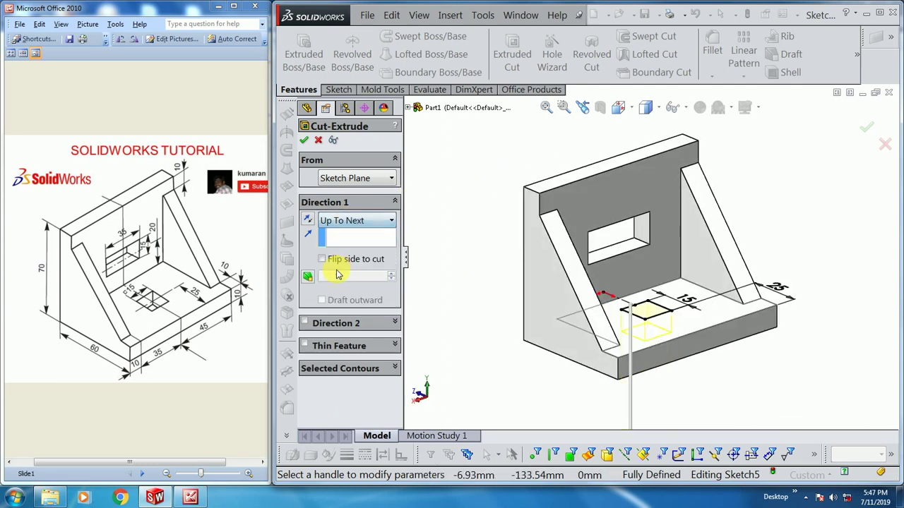
click(304, 140)
Inspect the finished bracket from behind and in the isometric view, including both cutouts.
middle_drag(476, 202, 476, 254)
key(space)
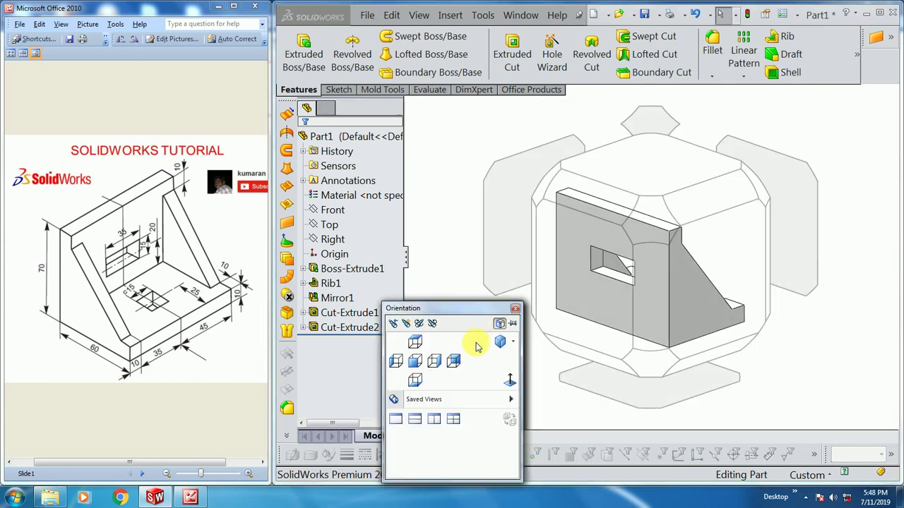
click(493, 341)
middle_drag(492, 339, 514, 358)
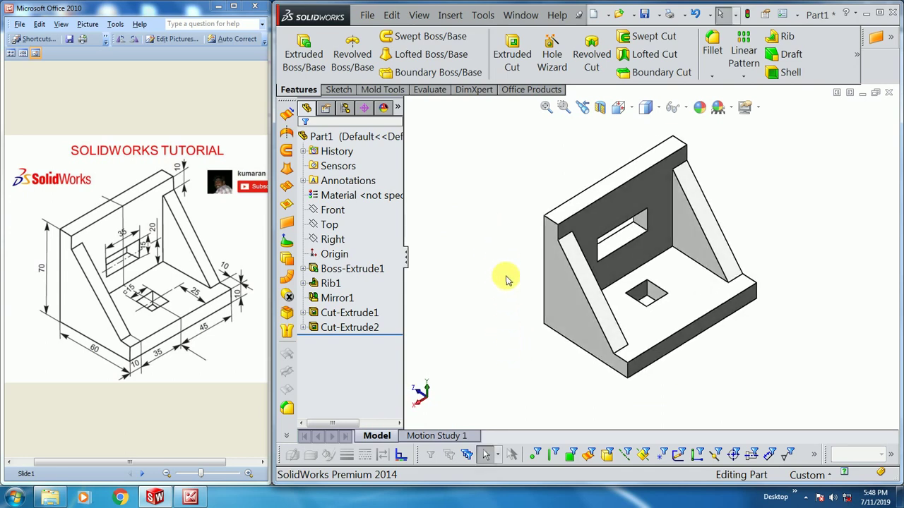
scroll(682, 259, down, 2)
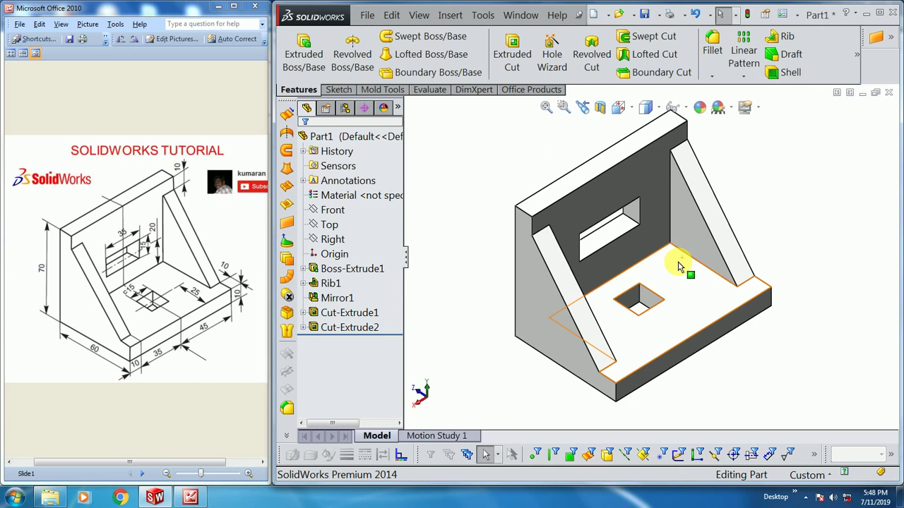